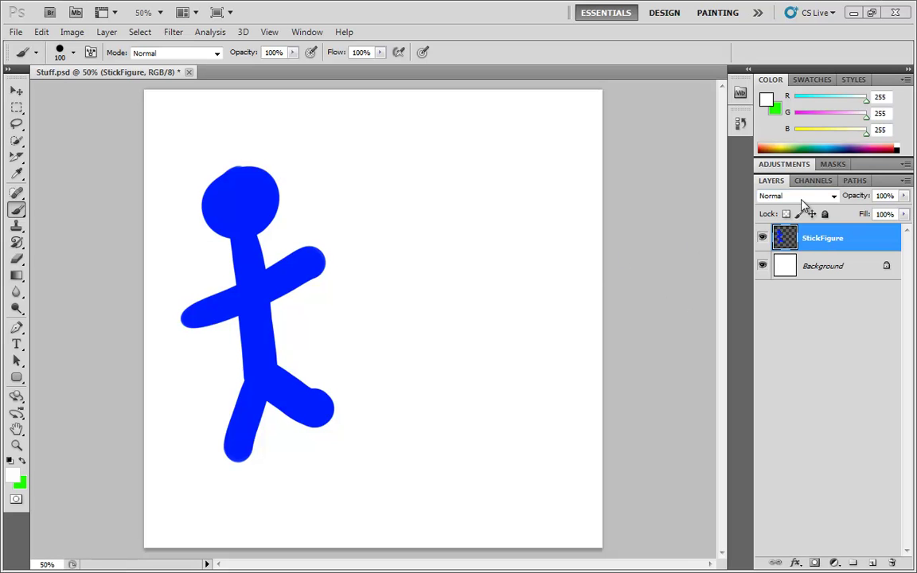
click(797, 564)
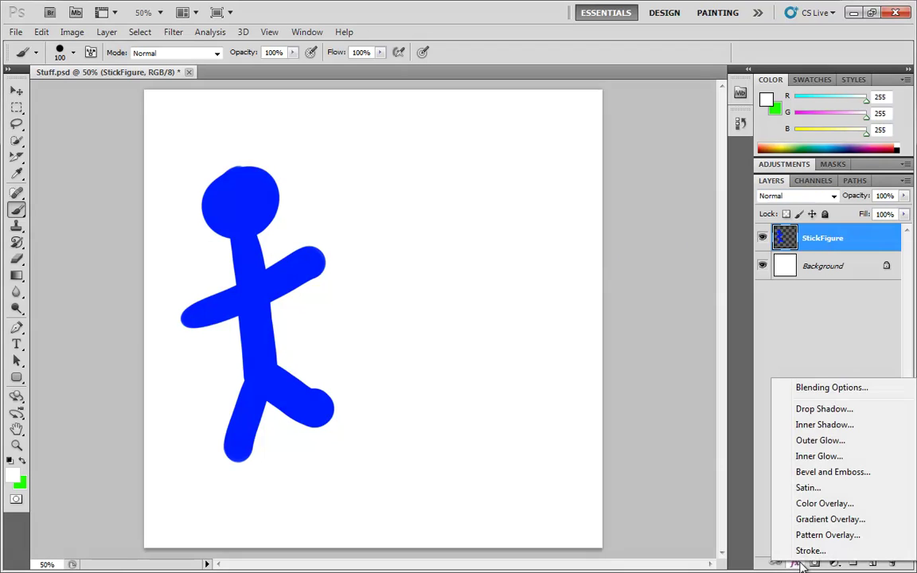
click(803, 411)
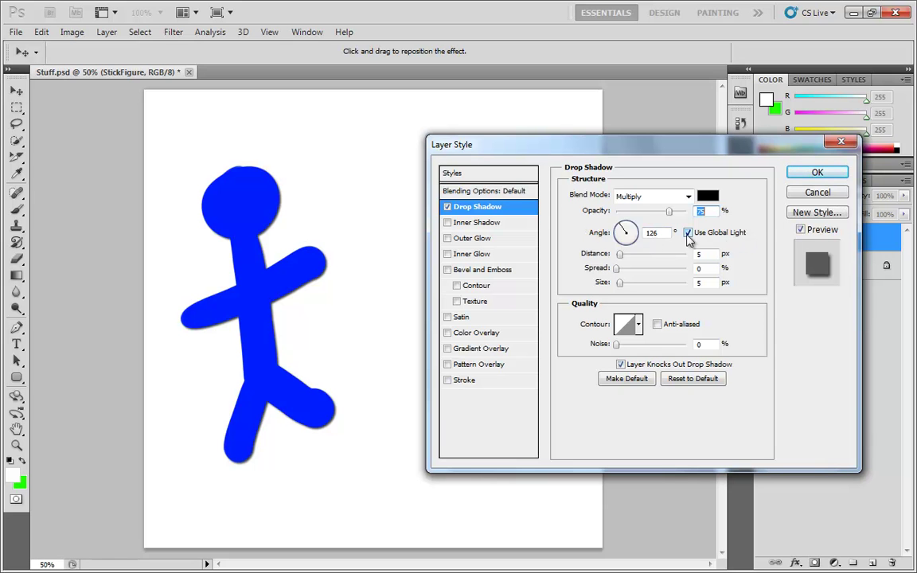
click(818, 192)
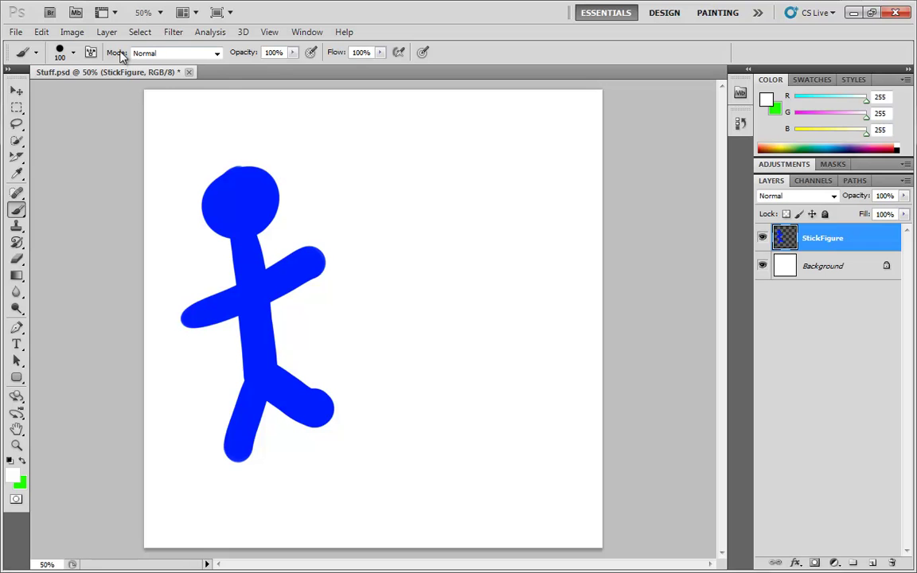
- Add a drop shadow to the StickFigure layer with the default settings and global light enabled
double_click(886, 245)
click(491, 210)
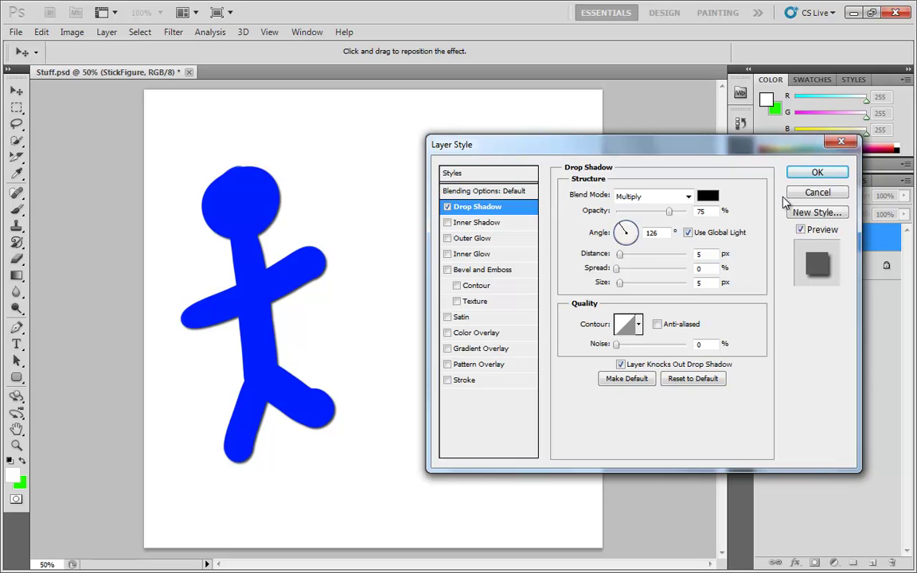
click(817, 173)
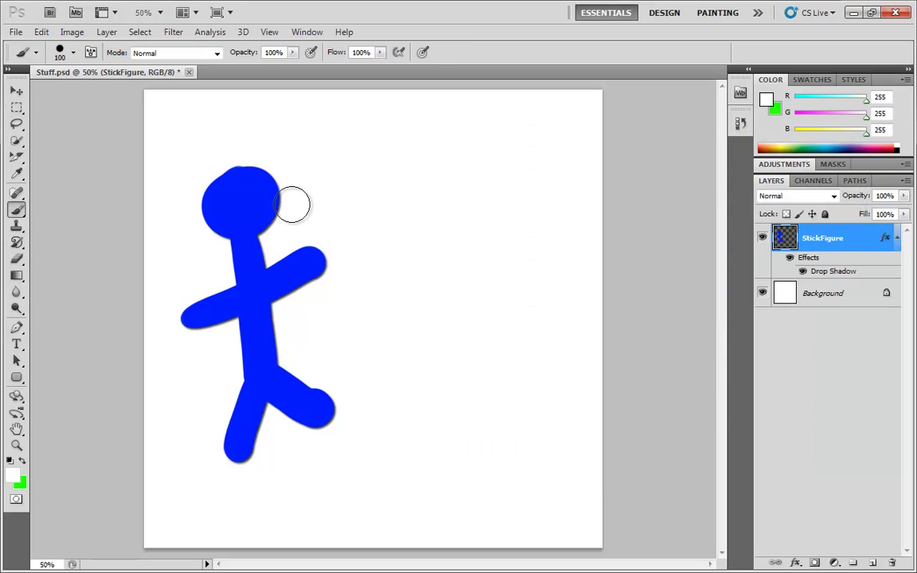
click(107, 33)
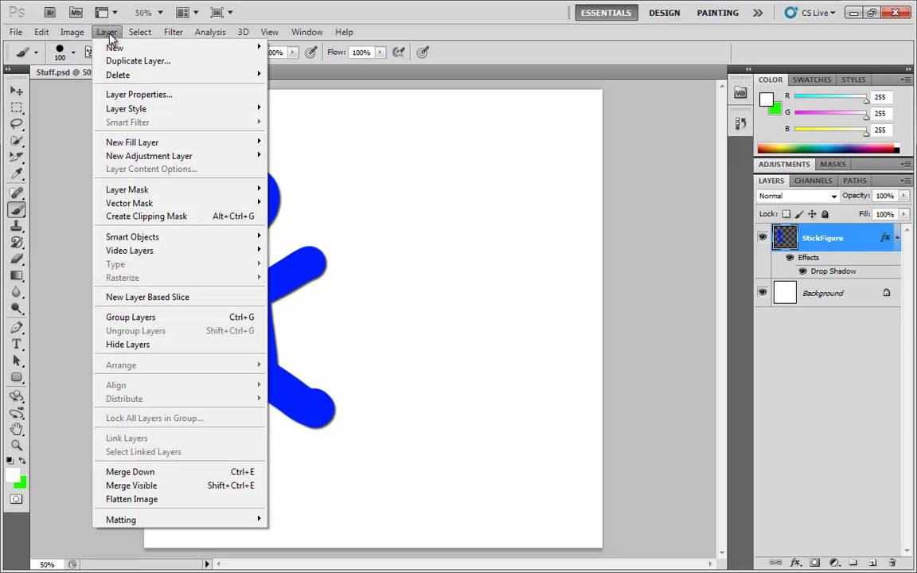
mouse_move(124, 110)
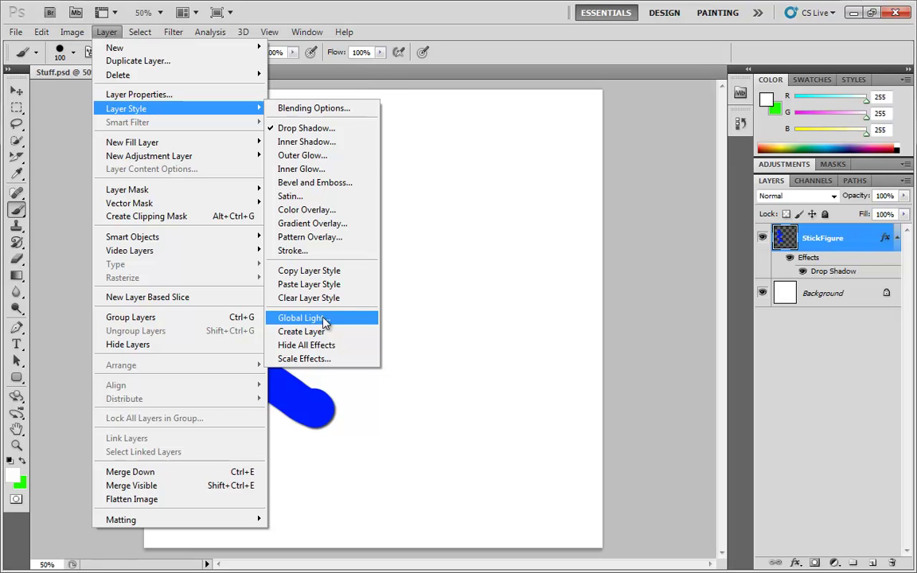
click(312, 318)
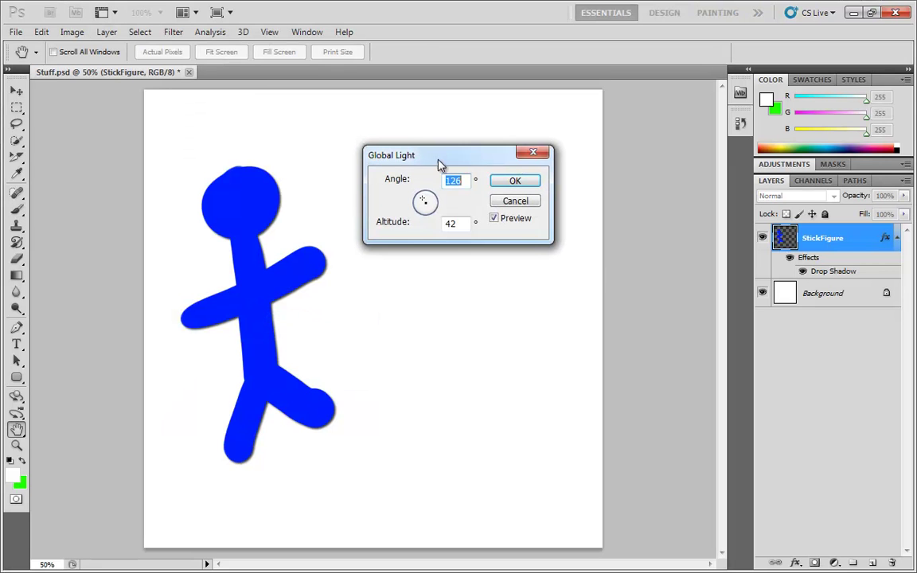
drag(439, 160, 491, 188)
mouse_move(475, 224)
mouse_down()
mouse_move(472, 237)
mouse_move(484, 235)
mouse_move(474, 223)
mouse_up()
click(566, 228)
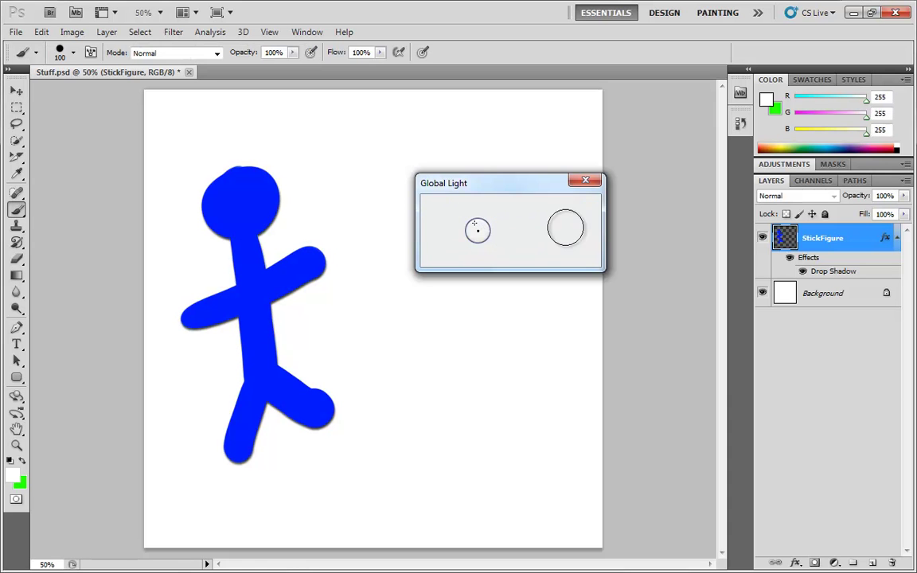
- Set the distance of the StickFigure layer's drop shadow to 102 px
double_click(873, 275)
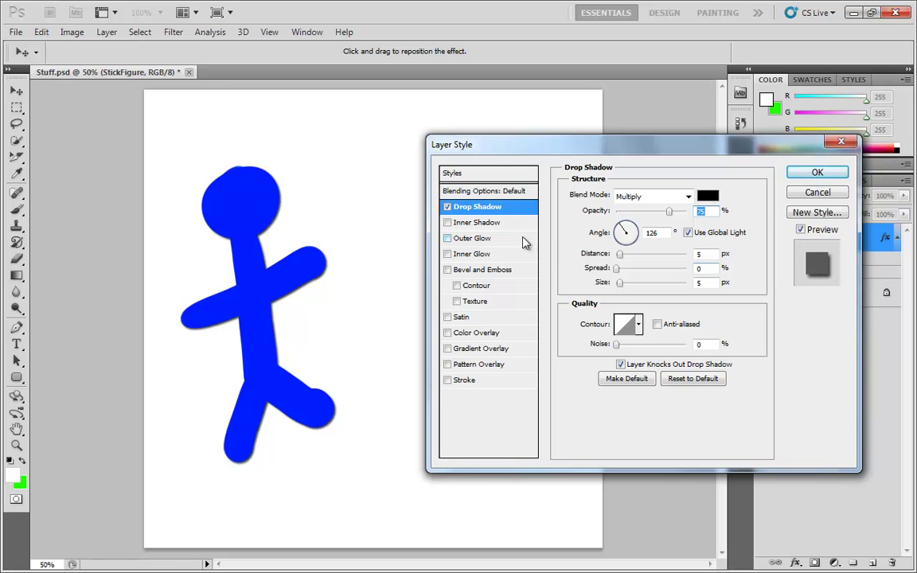
click(812, 192)
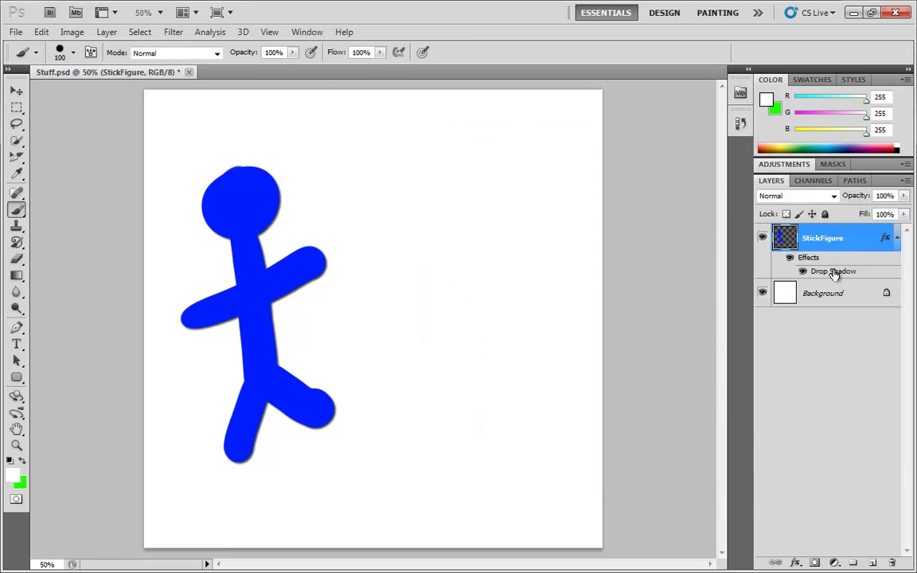
double_click(834, 274)
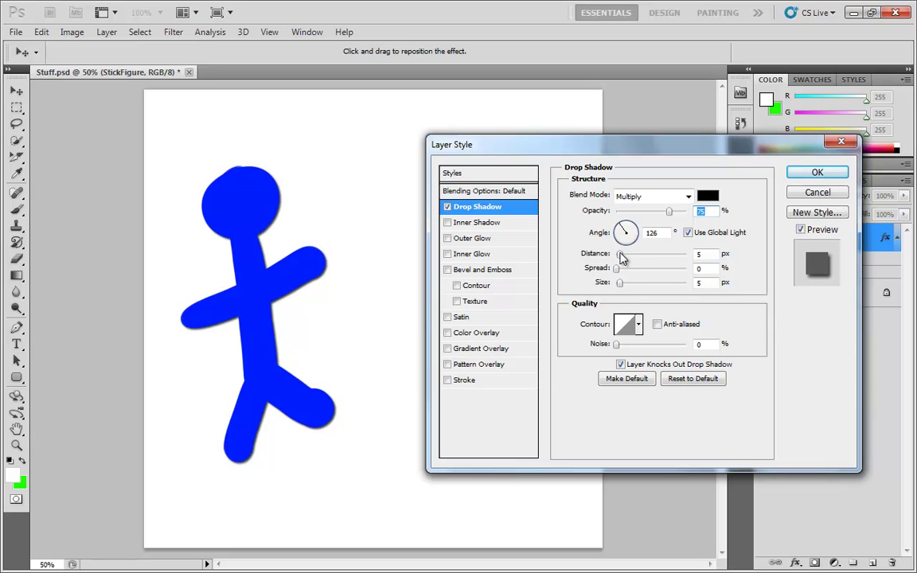
drag(619, 254, 670, 262)
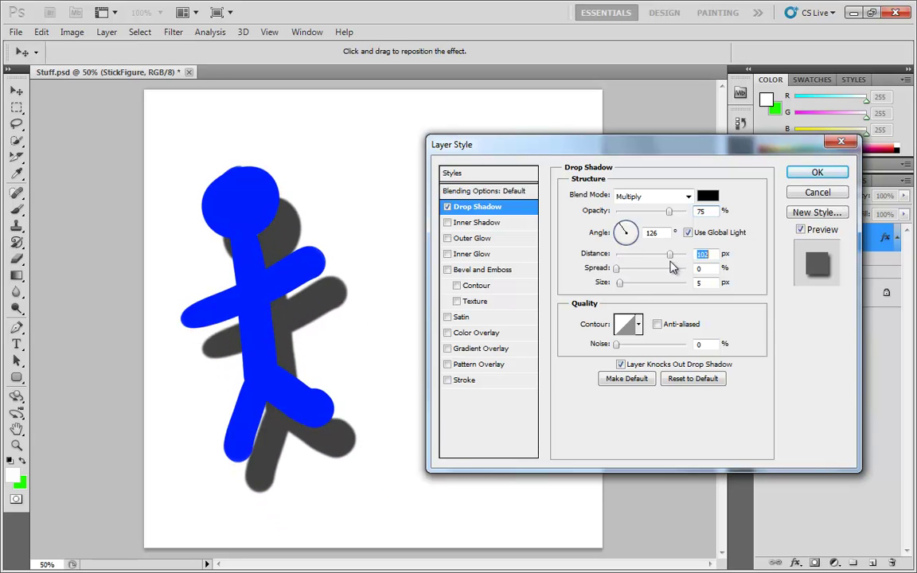
click(818, 173)
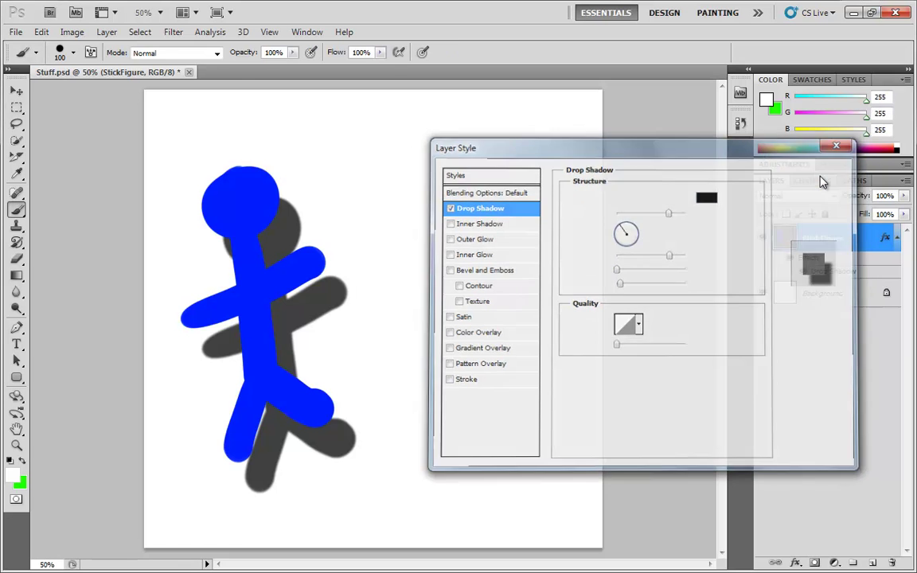
- Set the document's global light to an angle of about 139° and an altitude of 42°
click(98, 31)
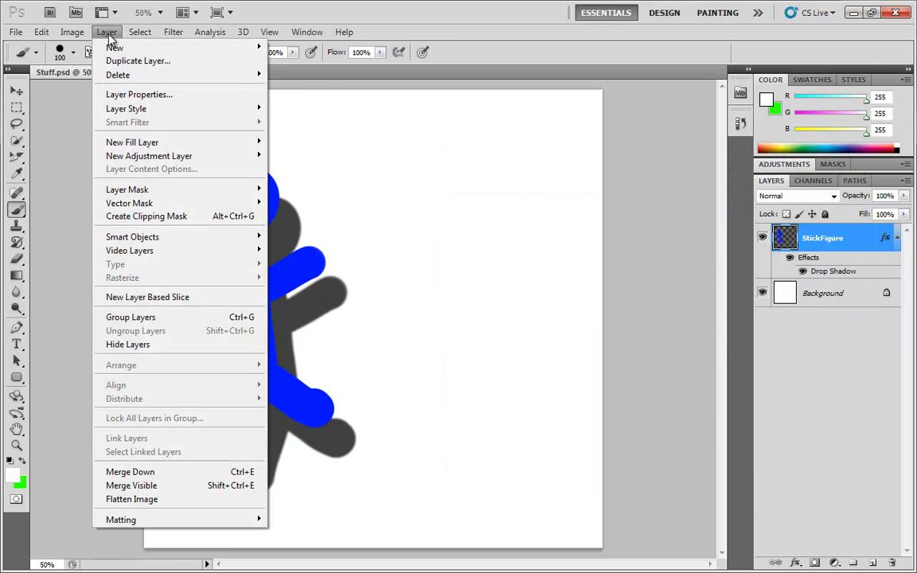
mouse_move(159, 109)
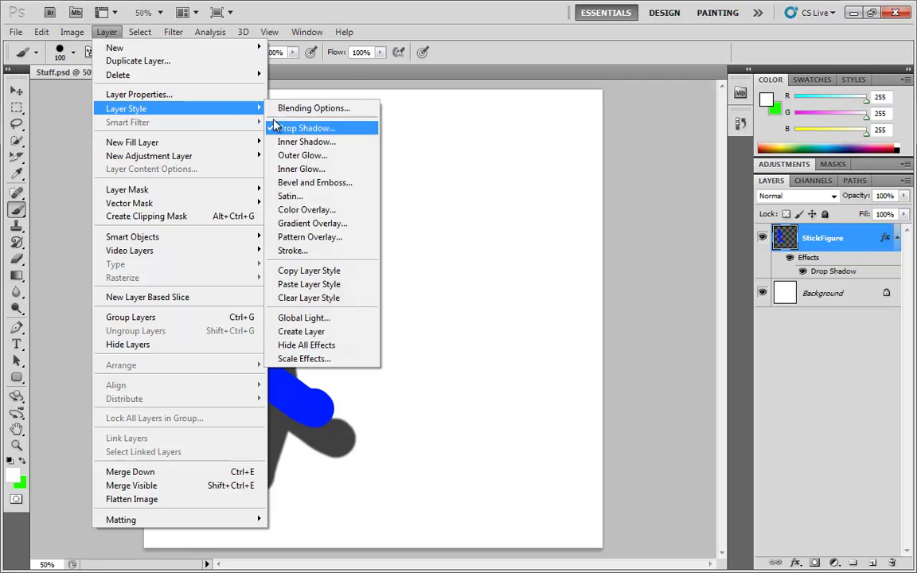
click(303, 318)
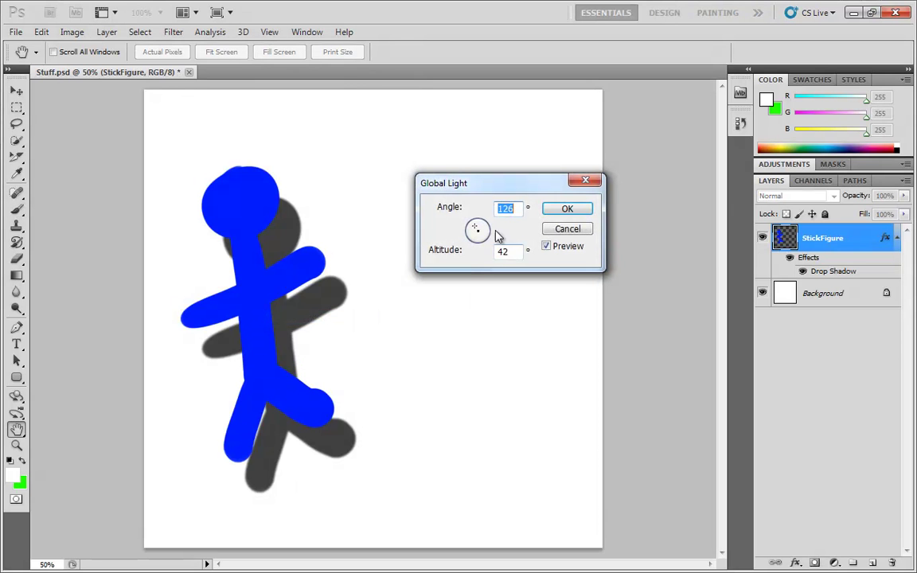
mouse_move(476, 230)
mouse_down()
mouse_move(484, 240)
mouse_move(474, 232)
mouse_move(469, 241)
mouse_move(480, 230)
mouse_up()
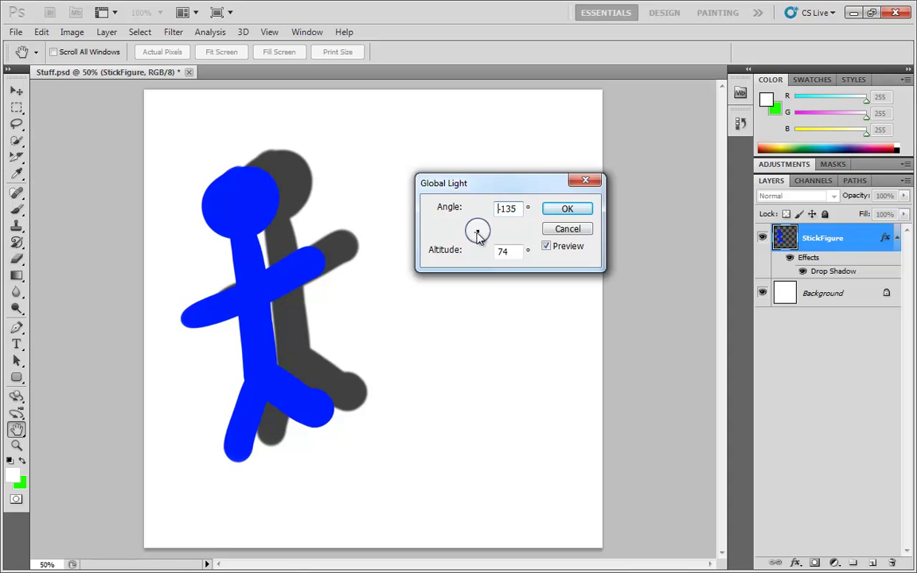
mouse_move(479, 231)
mouse_down()
mouse_move(473, 244)
mouse_move(475, 227)
mouse_move(473, 235)
mouse_move(483, 233)
mouse_move(476, 228)
mouse_move(478, 242)
mouse_move(475, 230)
mouse_up()
click(470, 227)
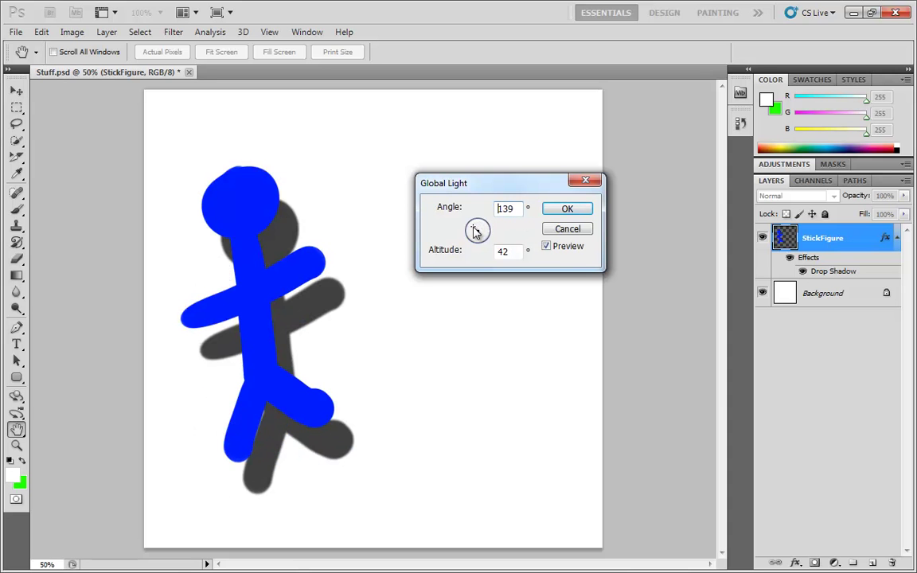
click(567, 213)
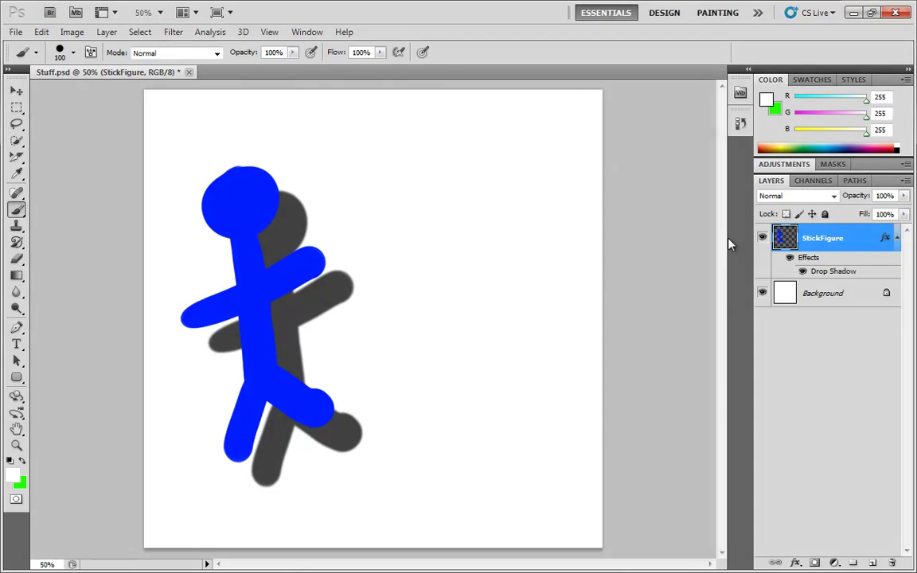
- Add a smooth inner Bevel and Emboss effect with a size of 35 px to the StickFigure layer
double_click(885, 240)
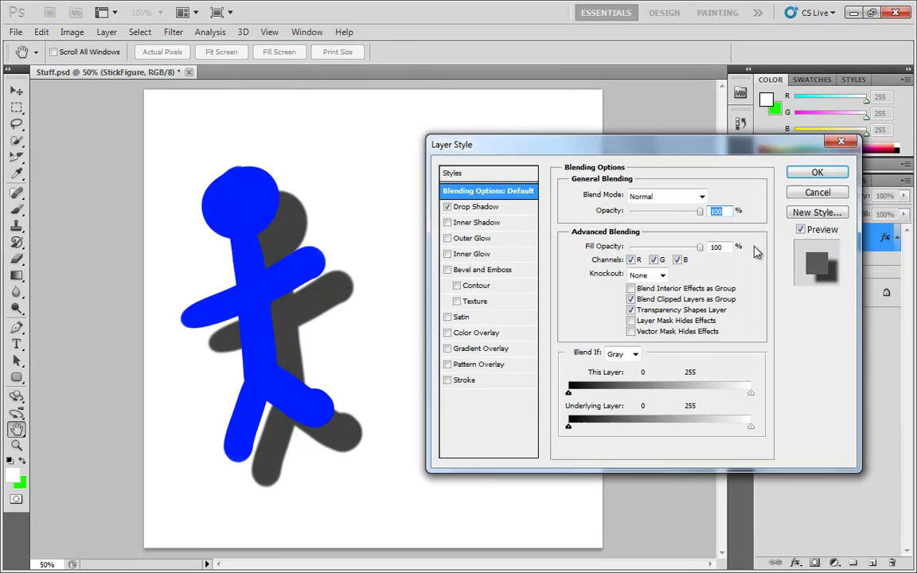
click(476, 271)
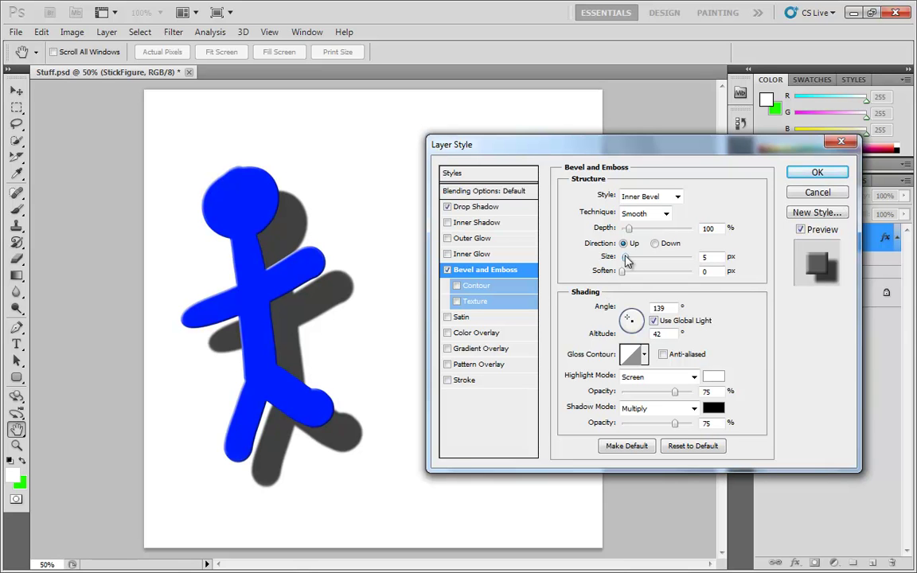
drag(626, 258, 635, 258)
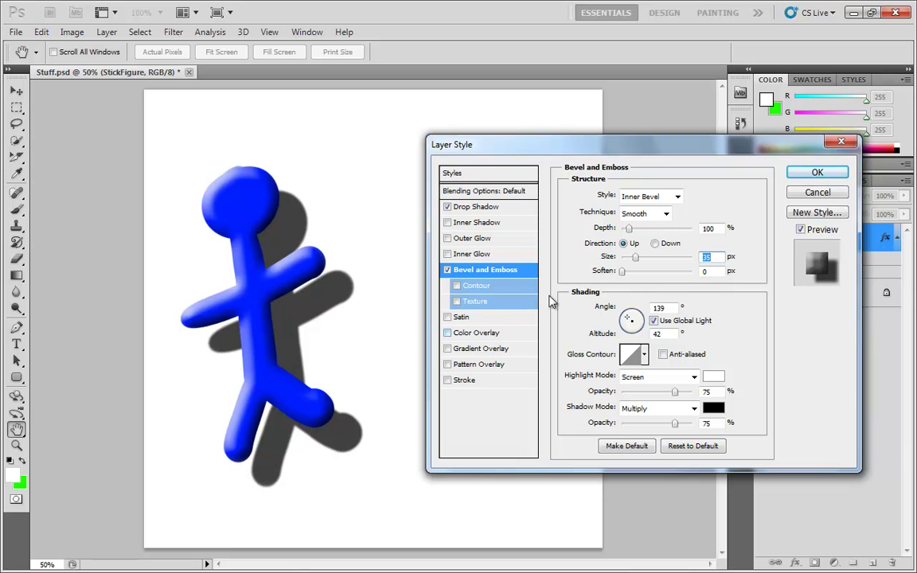
click(809, 180)
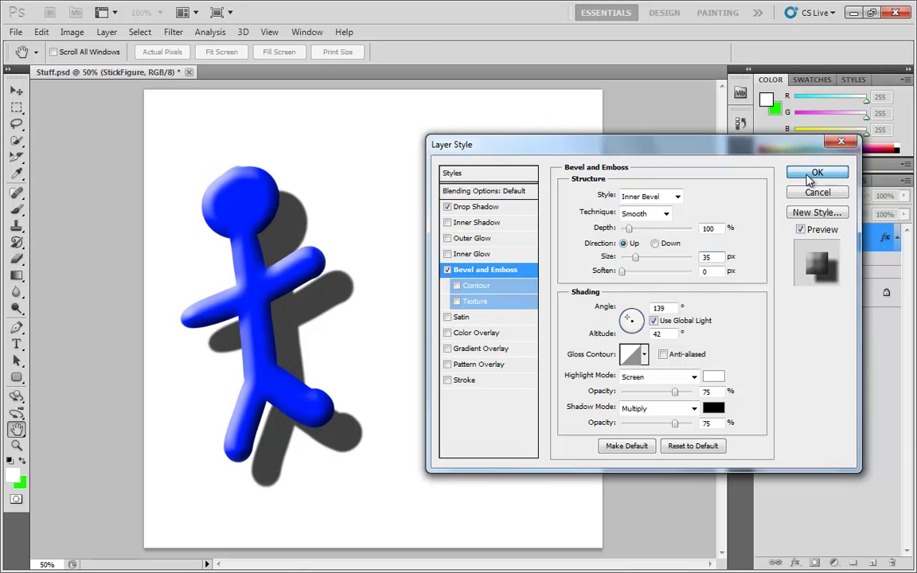
- Preview a global light angle of about 41° and altitude of about 32° on the stick figure's effects, and discard the change
click(104, 32)
mouse_move(121, 109)
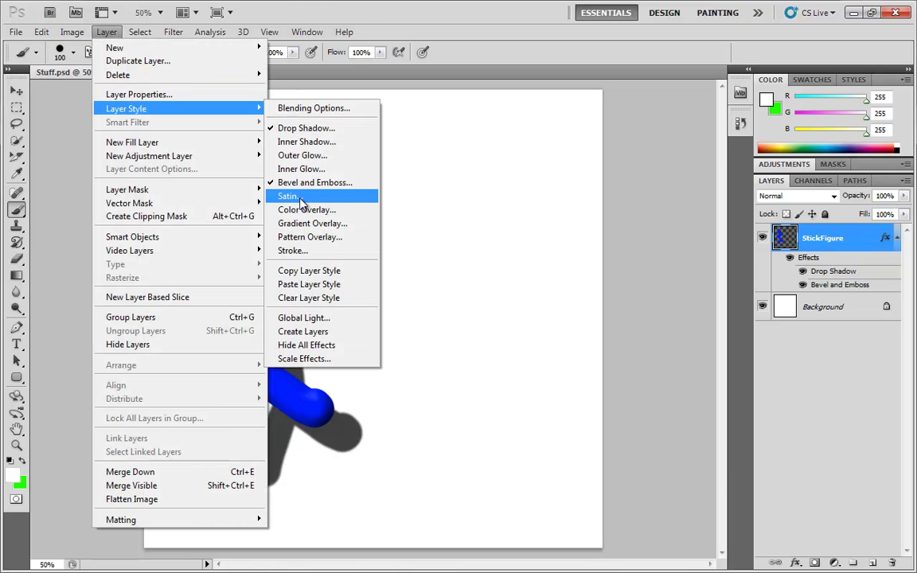
click(301, 318)
drag(476, 231, 488, 231)
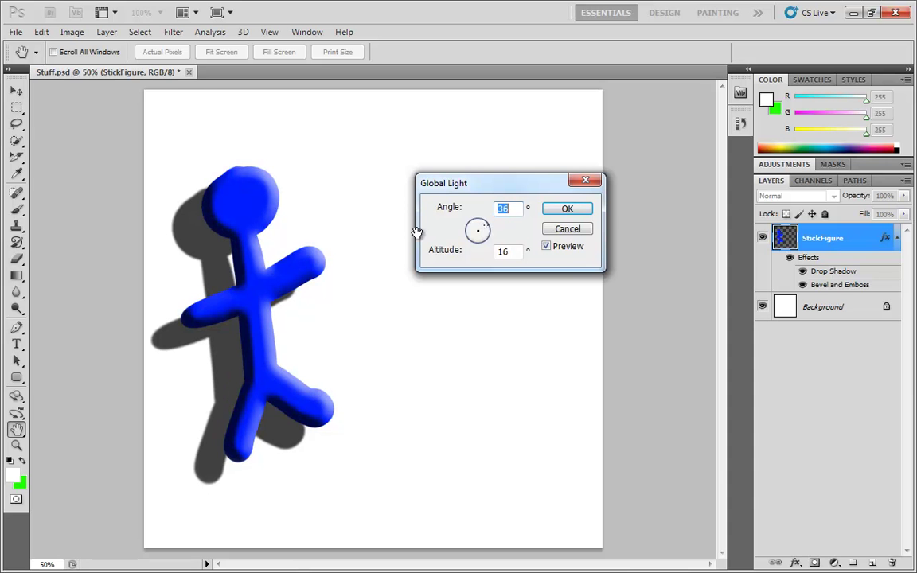
click(484, 226)
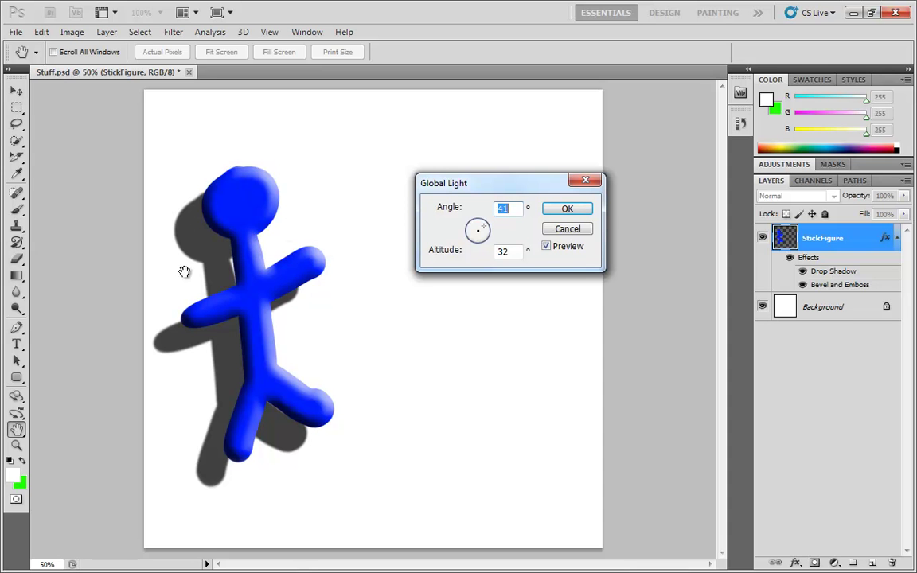
click(568, 231)
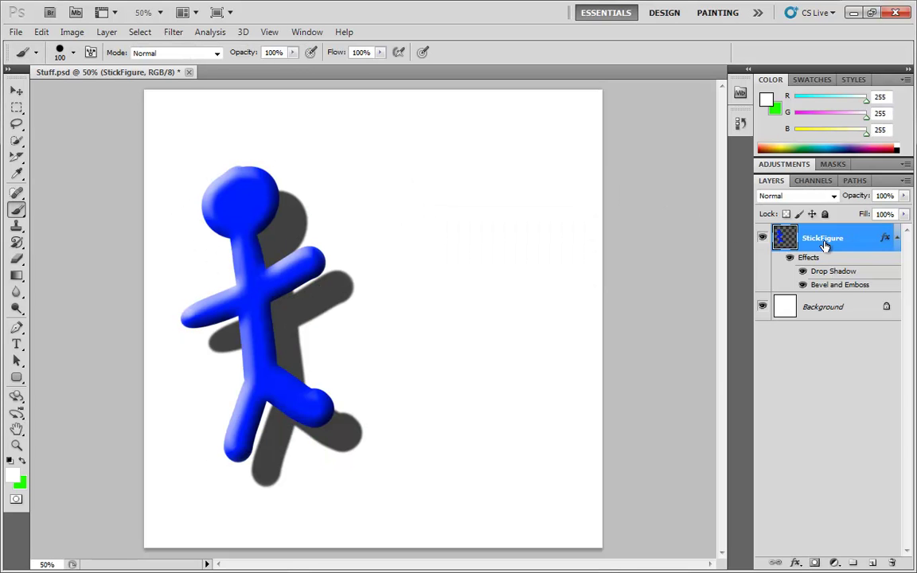
- Preview the drop shadow with its own angle of about -39°, and relink it to the global light at about 131°
double_click(870, 276)
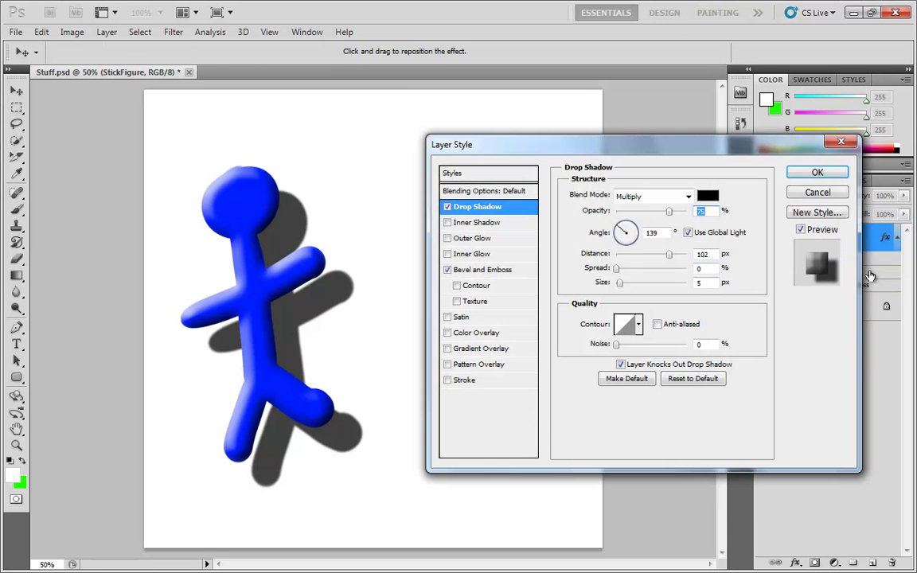
click(688, 233)
drag(627, 233, 635, 240)
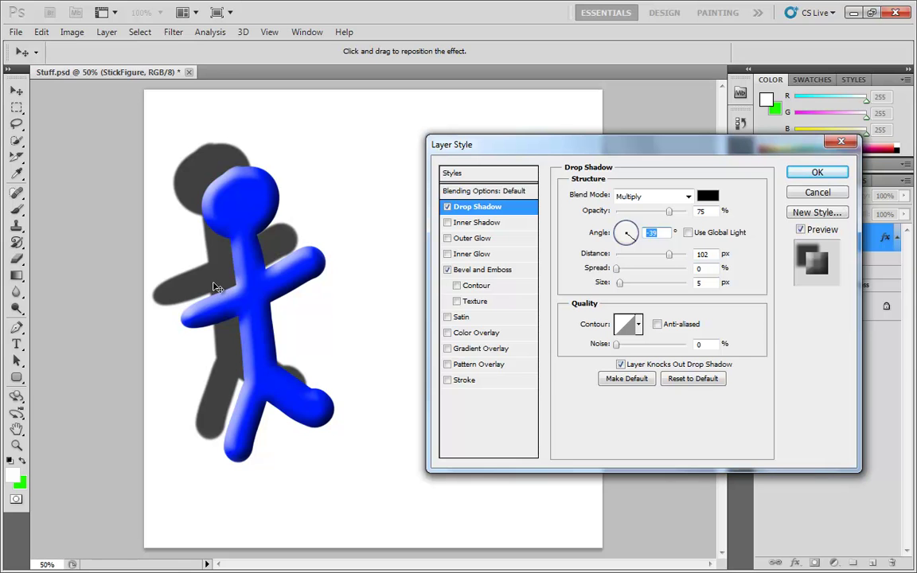
click(688, 232)
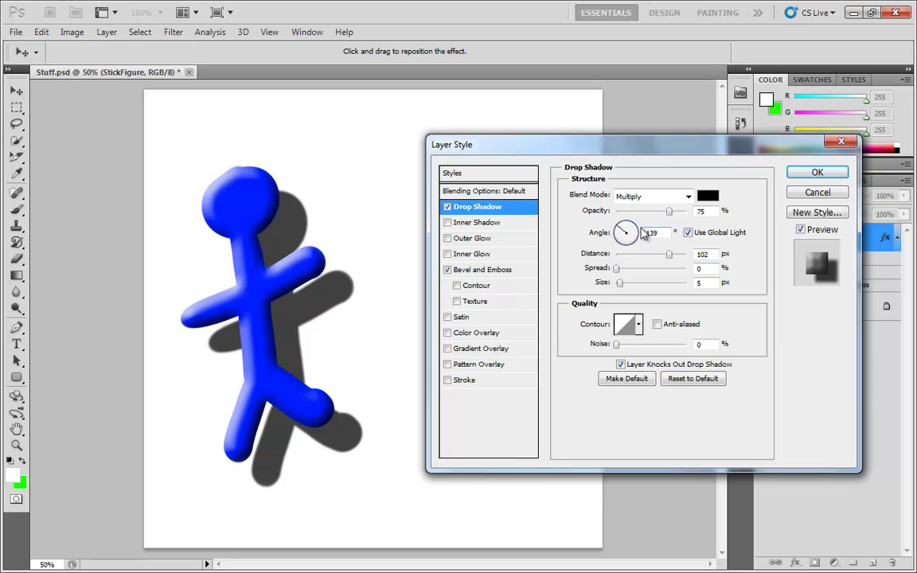
mouse_move(621, 225)
mouse_down()
mouse_move(632, 241)
mouse_move(626, 231)
mouse_up()
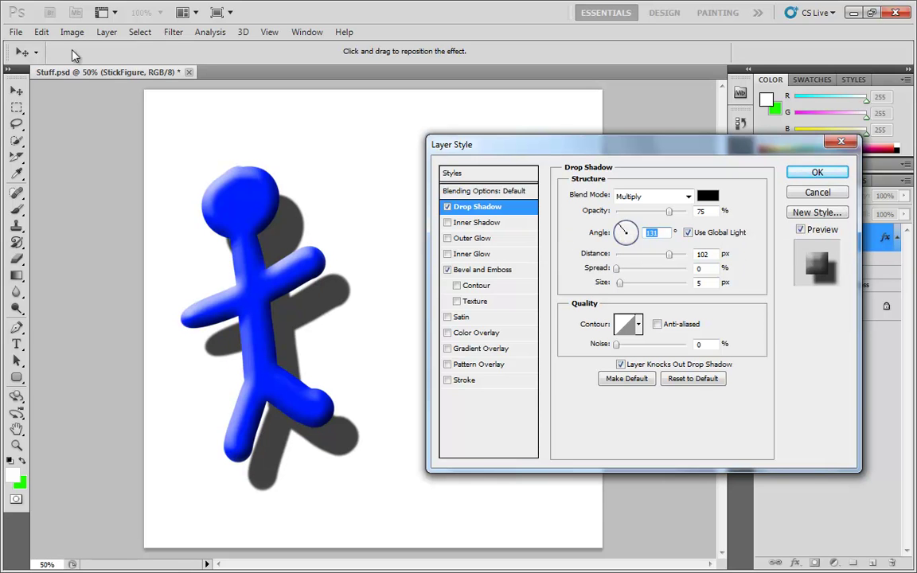
- Preview Bevel and Emboss lit from a global angle of about 122° and altitude of about 21°, and close the layer style settings
click(512, 271)
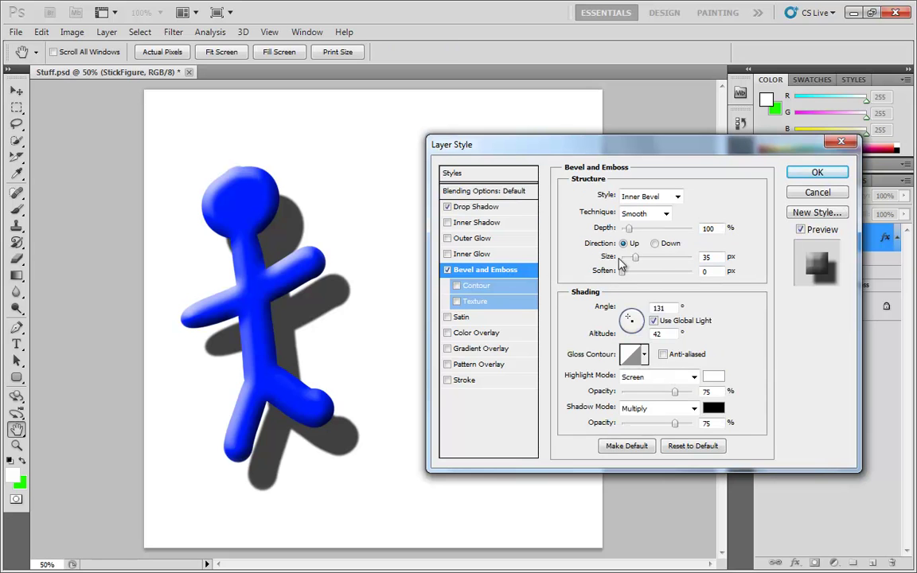
click(631, 316)
drag(630, 316, 628, 314)
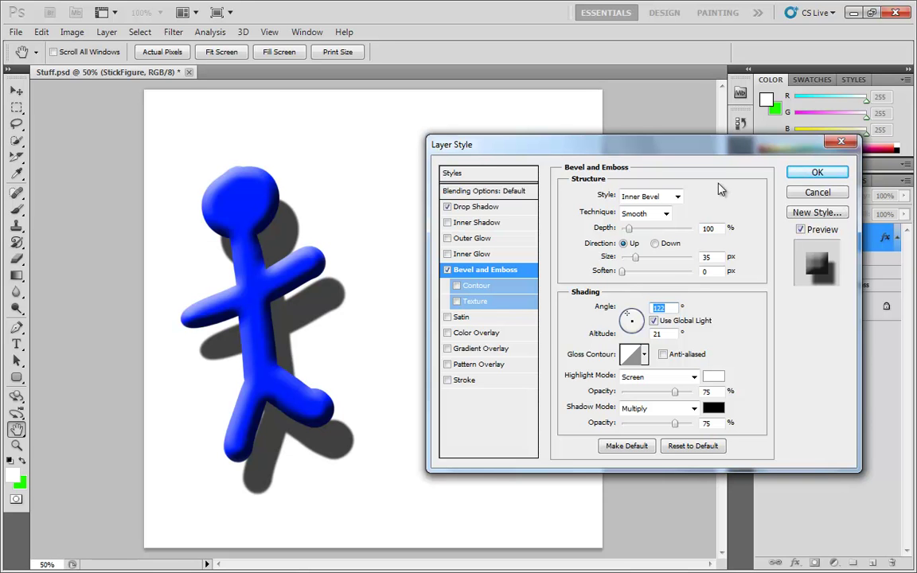
click(818, 173)
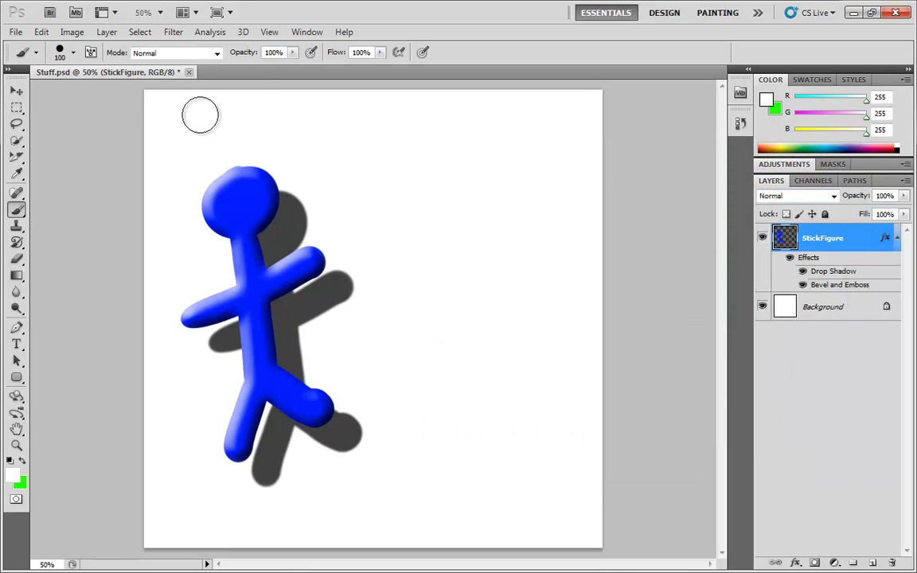
- Hide all layer effects on the stick figure, and show them again
click(107, 32)
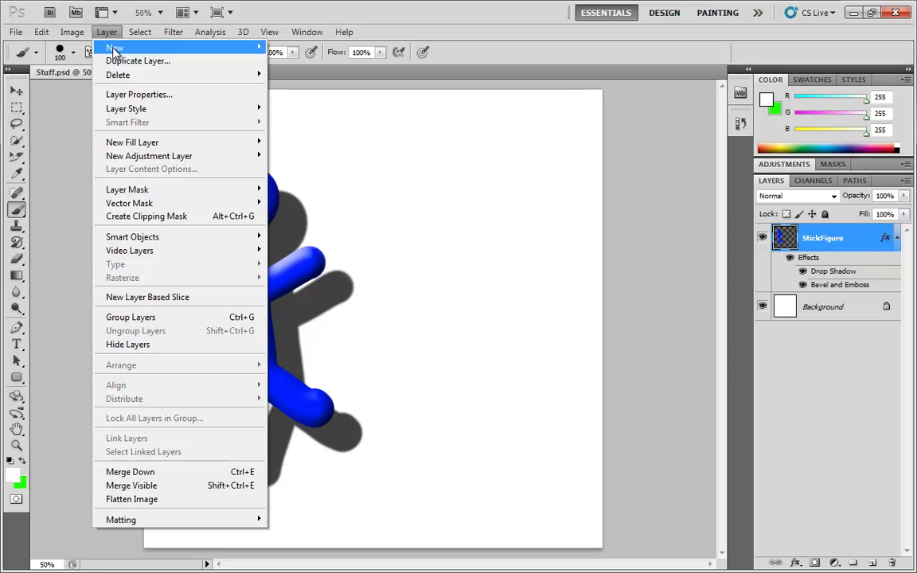
mouse_move(132, 109)
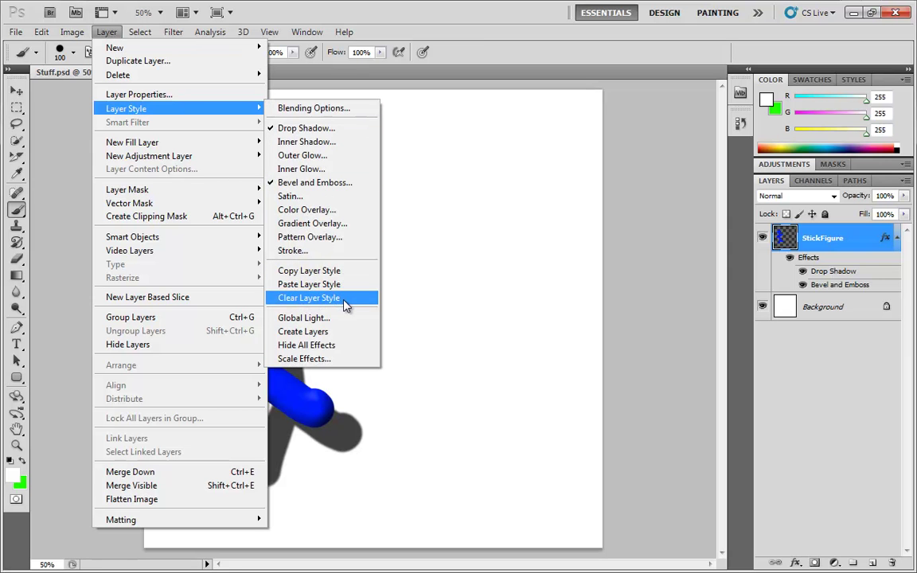
click(341, 347)
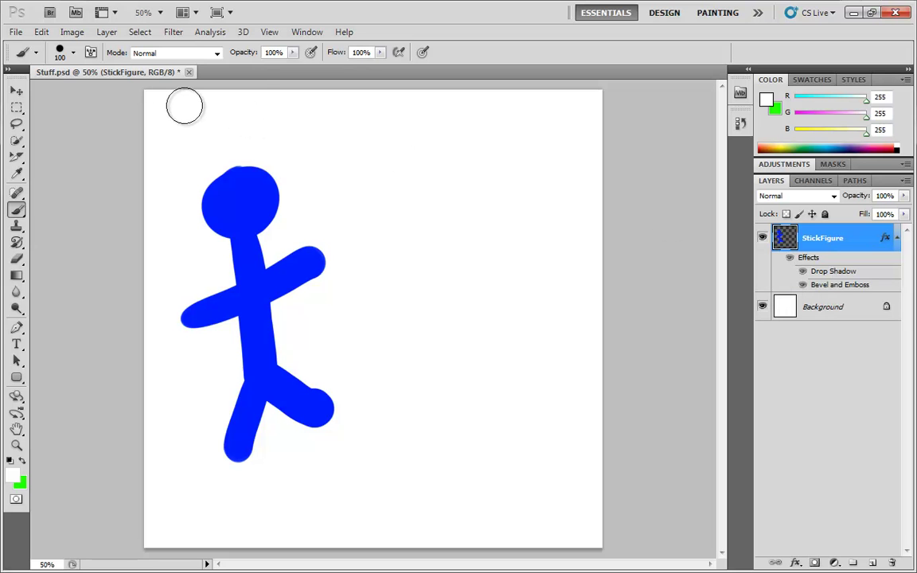
click(107, 31)
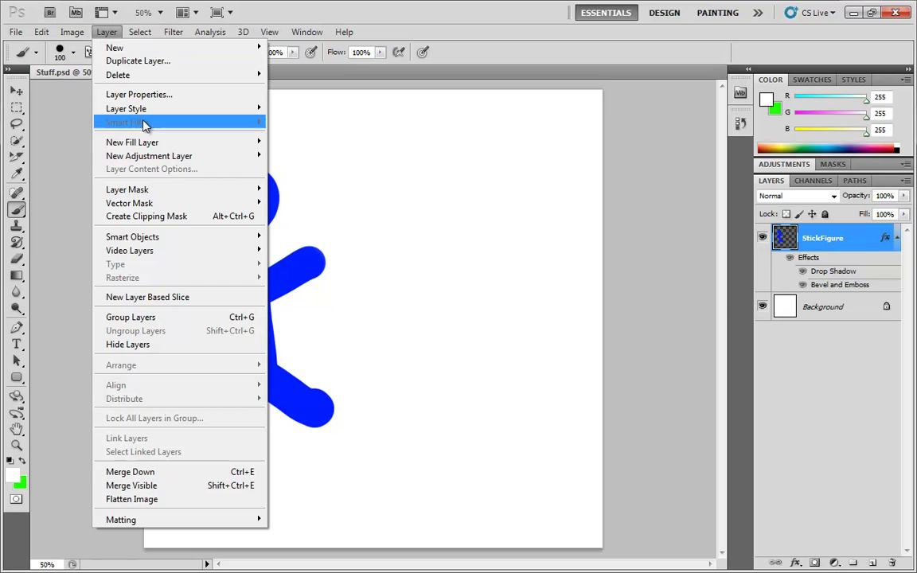
click(317, 345)
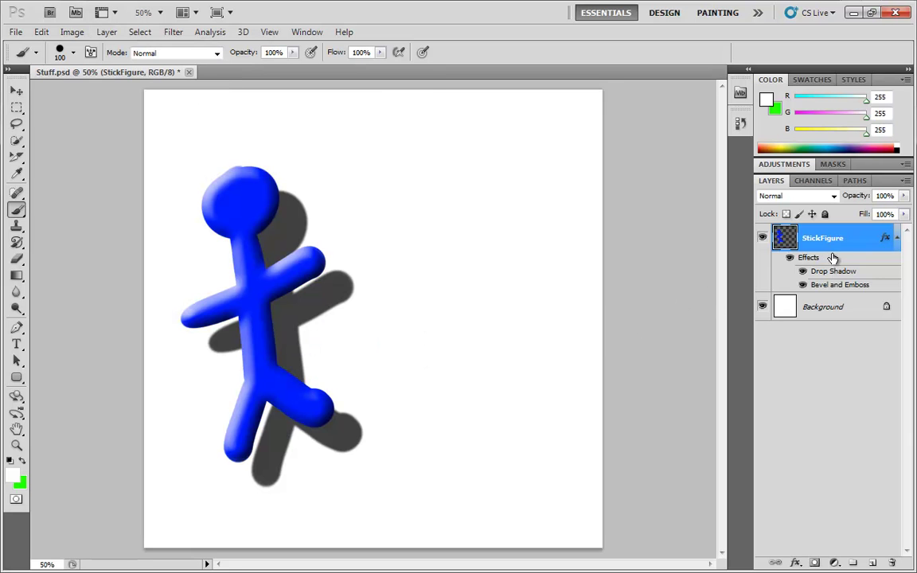
- Duplicate the StickFigure layer twice, keeping its drop shadow and bevel effects on both copies
key(alt)
drag(820, 246, 874, 562)
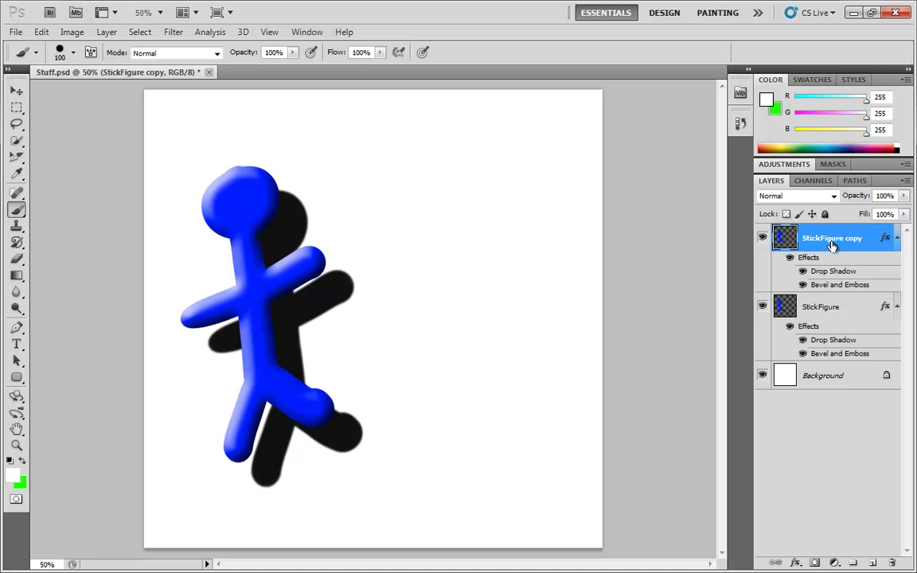
drag(778, 242, 874, 563)
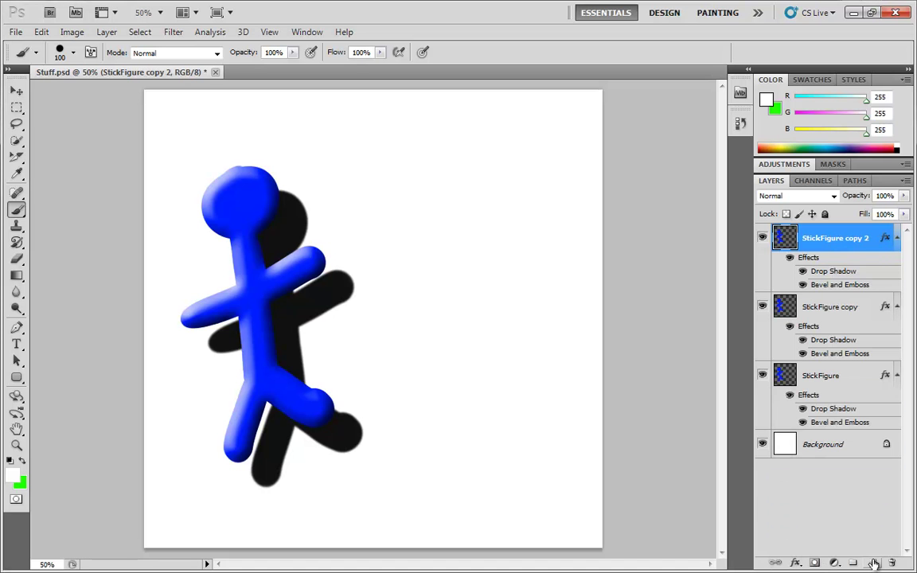
- Move StickFigure copy to the upper right of the canvas and StickFigure copy 2 to the lower middle
click(830, 308)
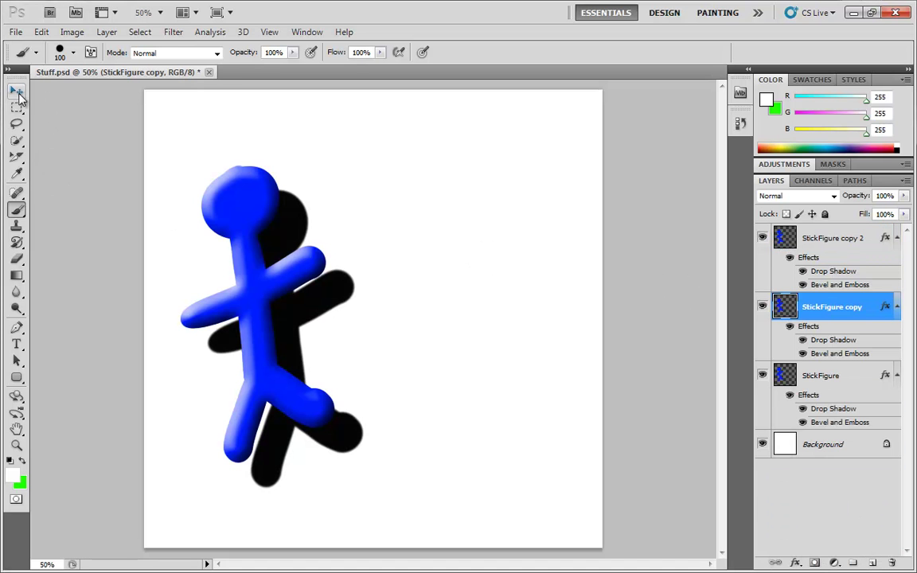
click(17, 93)
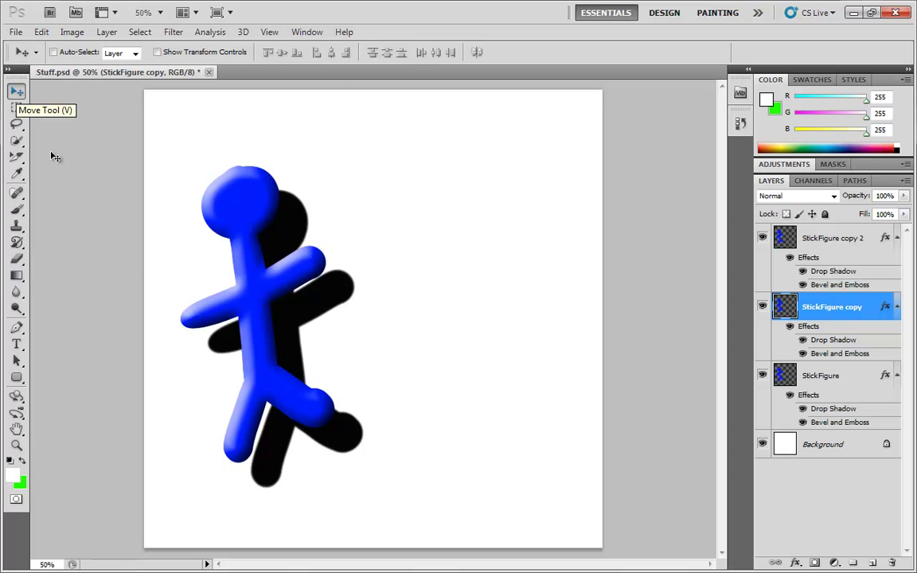
drag(303, 308, 515, 241)
click(840, 260)
drag(342, 348, 466, 395)
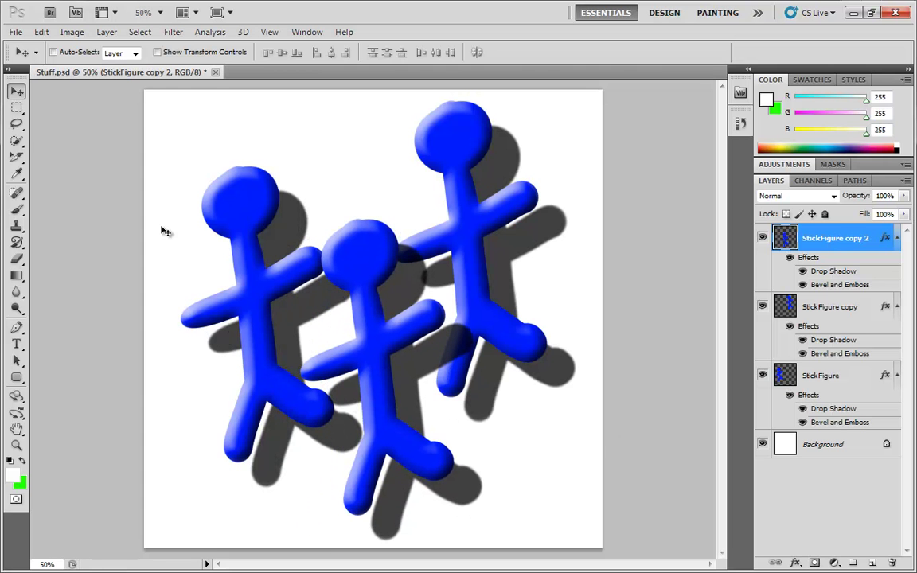
- Hide the layer effects on all three stick figures at once, and show them again
click(106, 33)
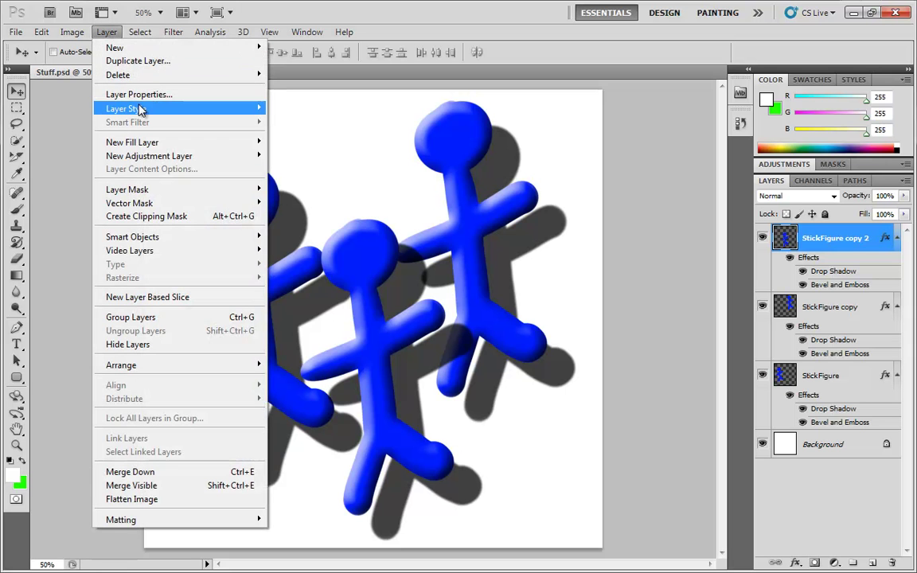
mouse_move(141, 110)
click(306, 344)
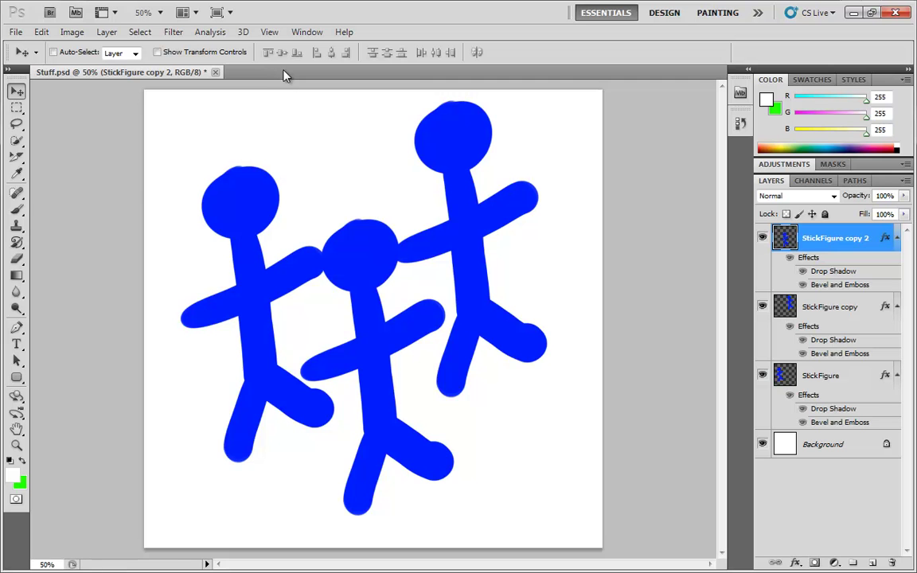
click(116, 33)
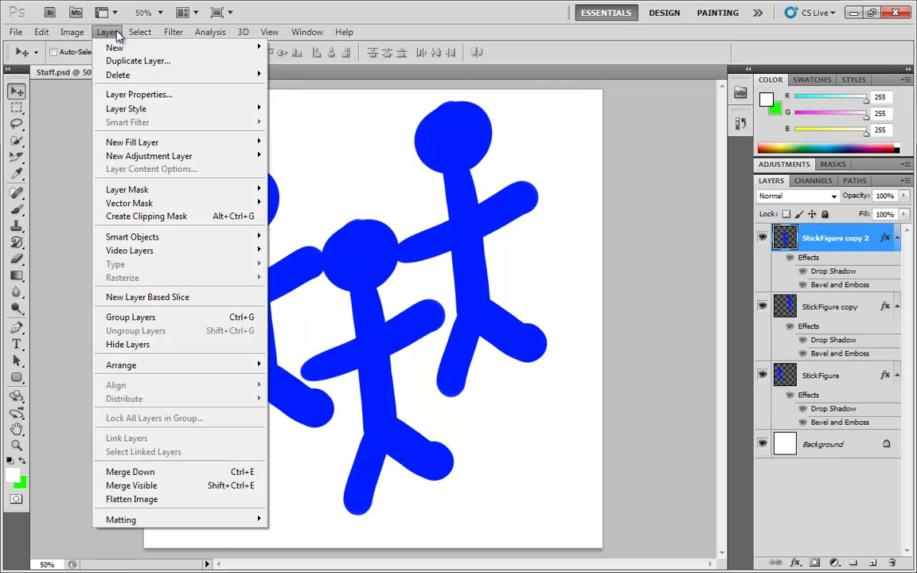
mouse_move(137, 109)
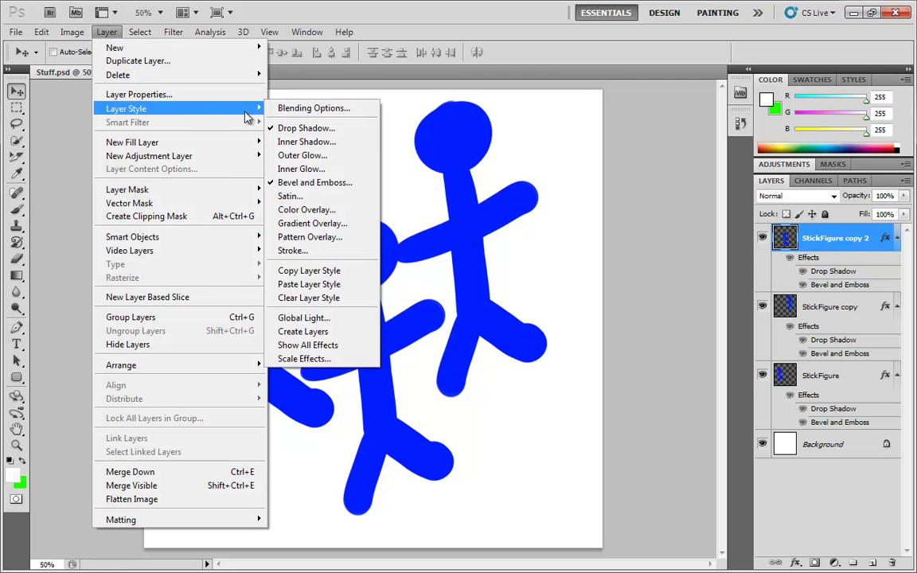
click(307, 344)
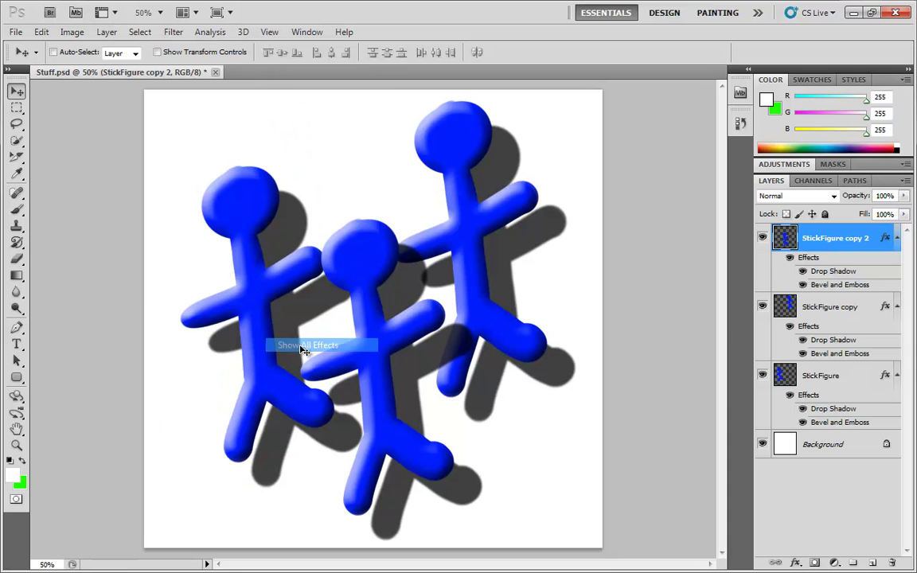
- Scale the layer effects of StickFigure copy 2 to 292%
click(136, 33)
mouse_move(104, 33)
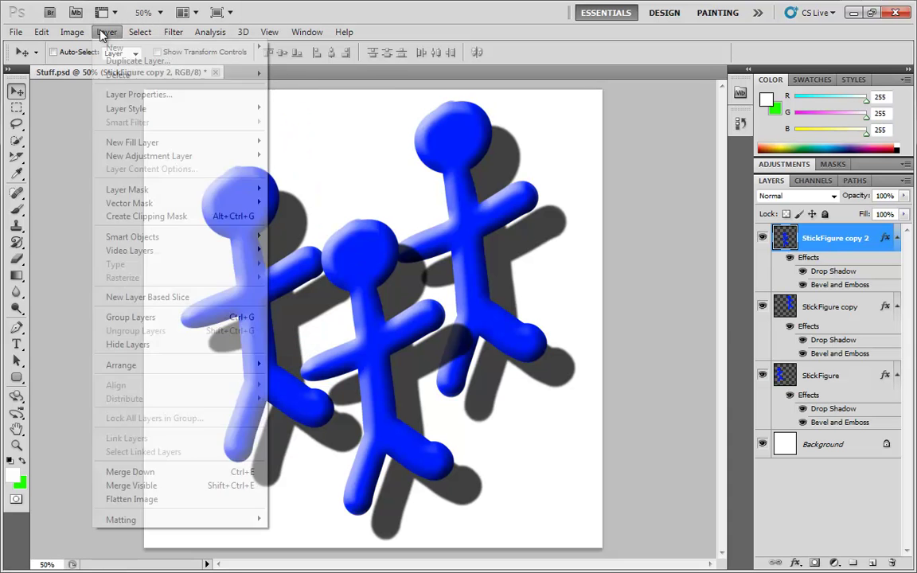
mouse_move(139, 142)
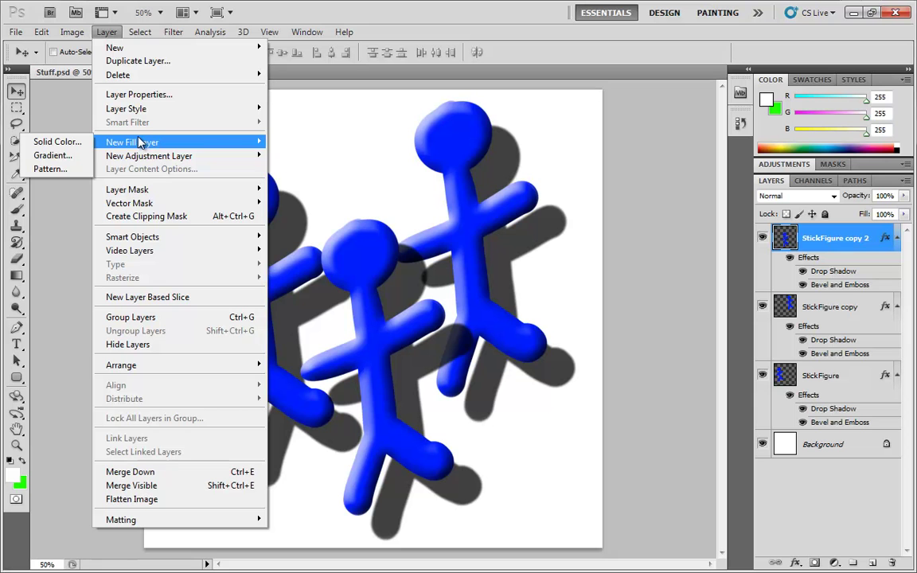
mouse_move(181, 108)
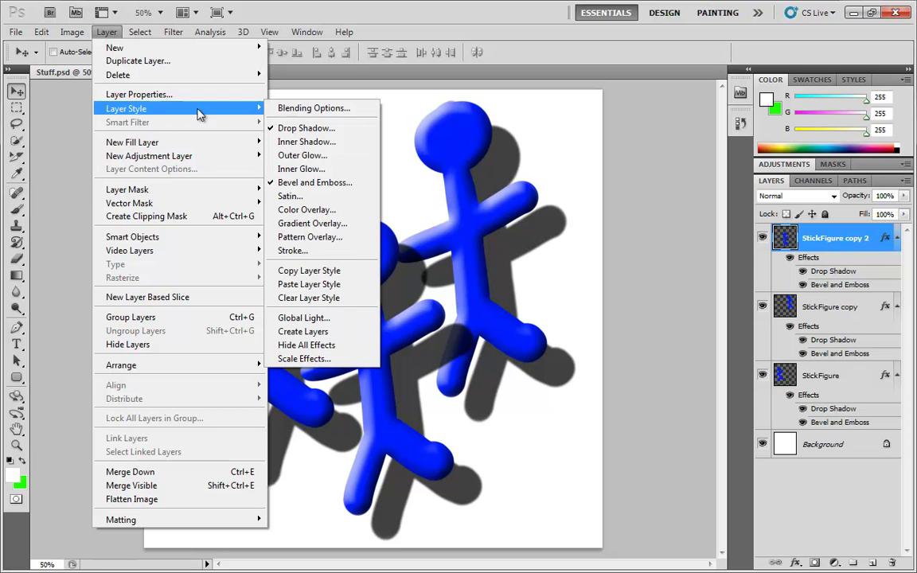
click(303, 359)
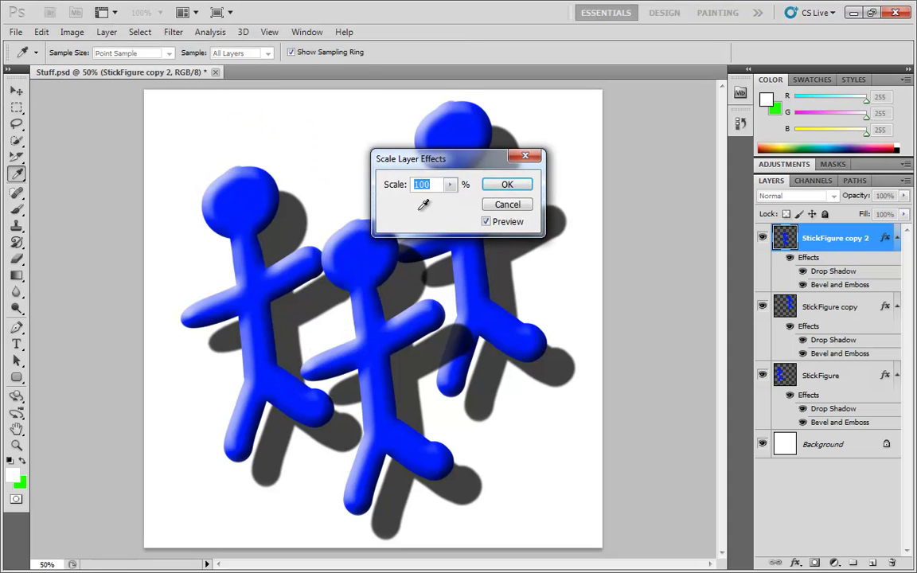
click(450, 186)
mouse_move(451, 202)
mouse_down()
mouse_move(490, 205)
mouse_move(443, 207)
mouse_move(451, 202)
mouse_up()
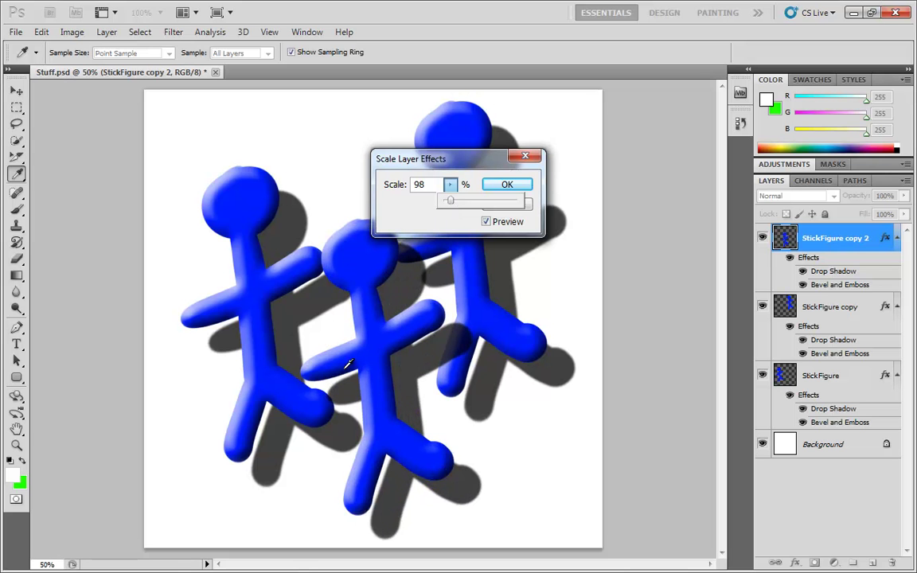
drag(452, 204, 467, 219)
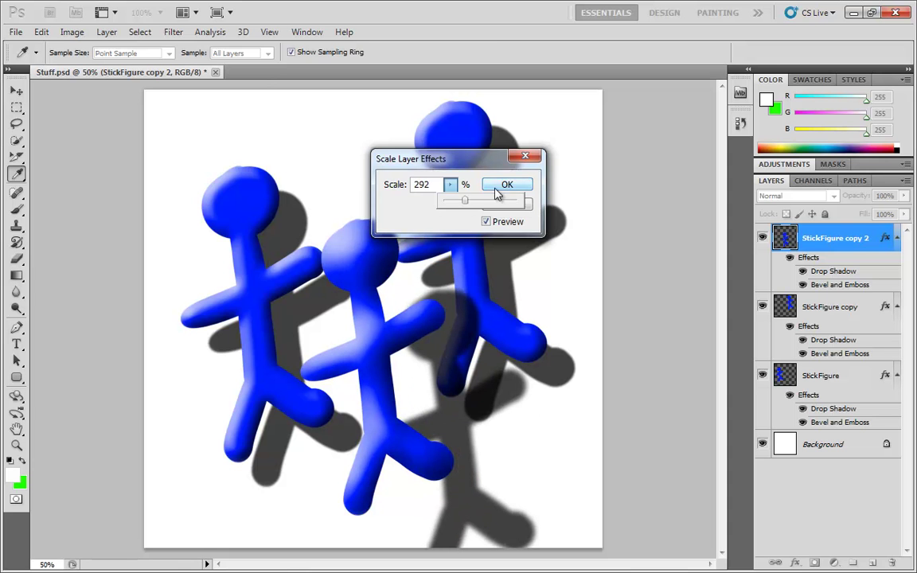
click(496, 194)
- Convert StickFigure copy 2's effects into separate layers, and hide its drop shadow layer and the other two stick figures
click(106, 31)
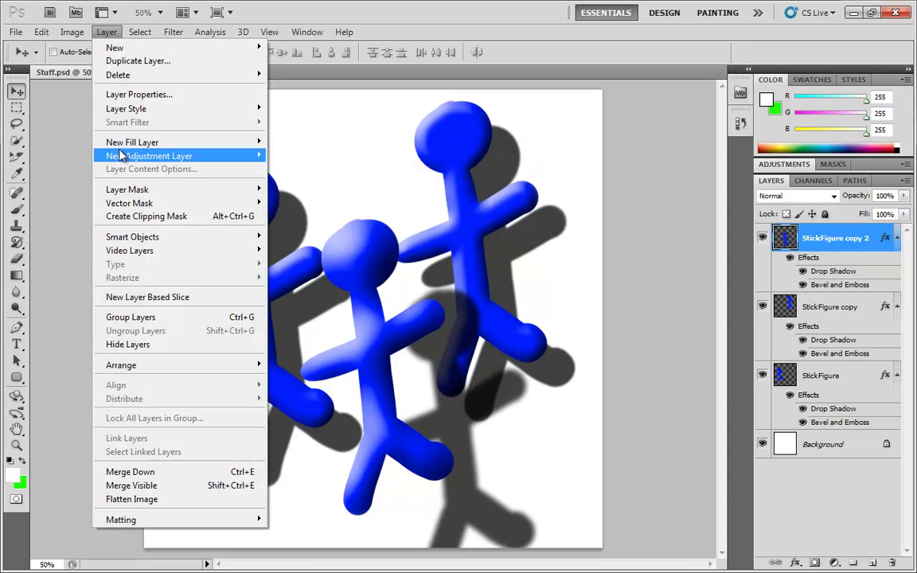
mouse_move(134, 111)
click(329, 332)
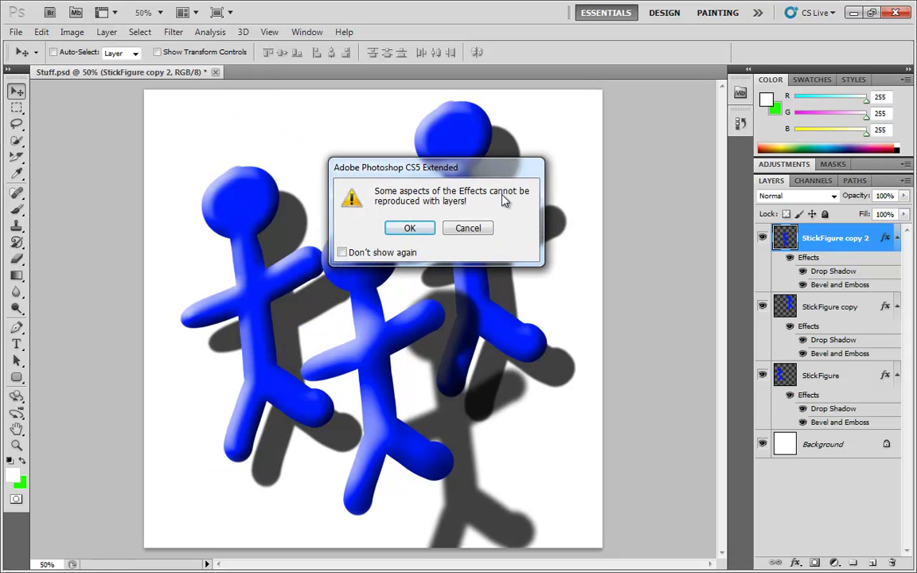
click(409, 228)
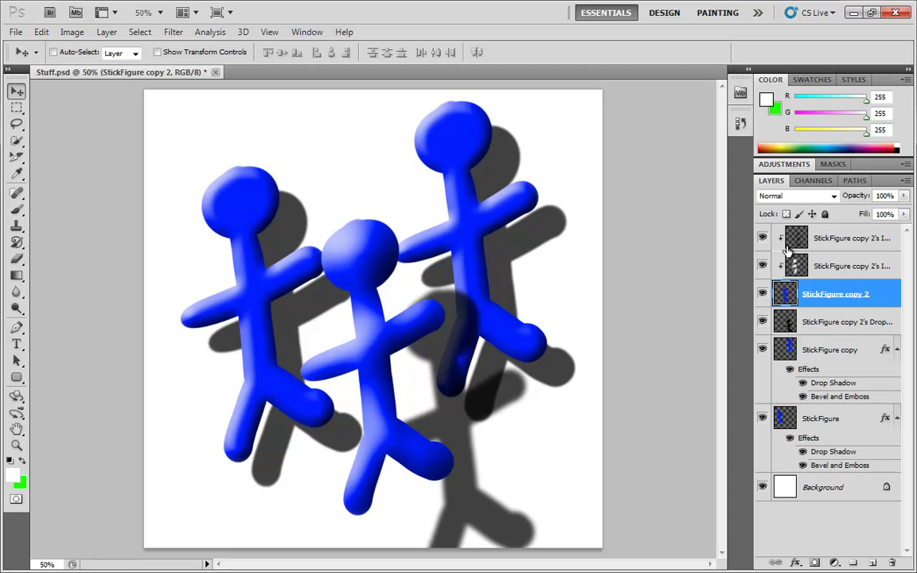
drag(762, 322, 761, 419)
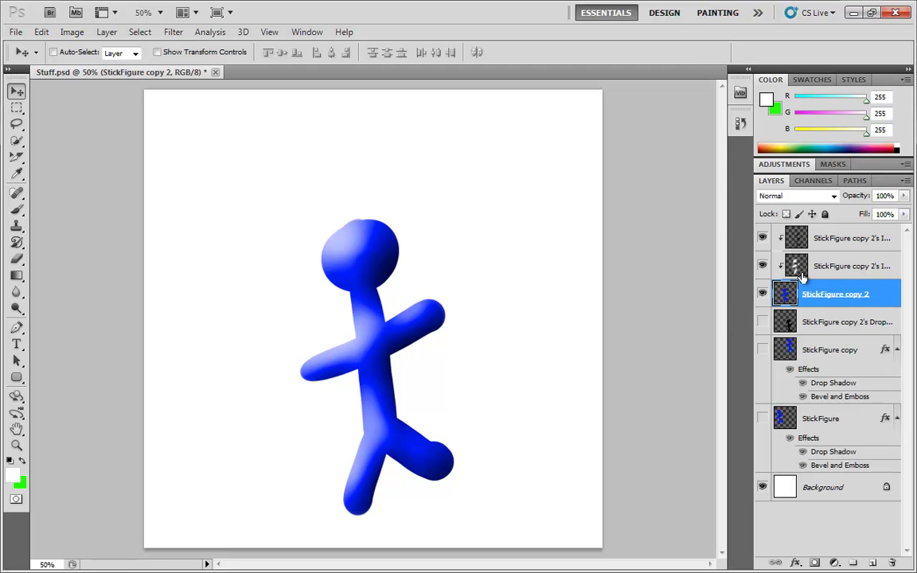
- Add a dark gray #414141 solid color fill layer directly above the Background
click(847, 486)
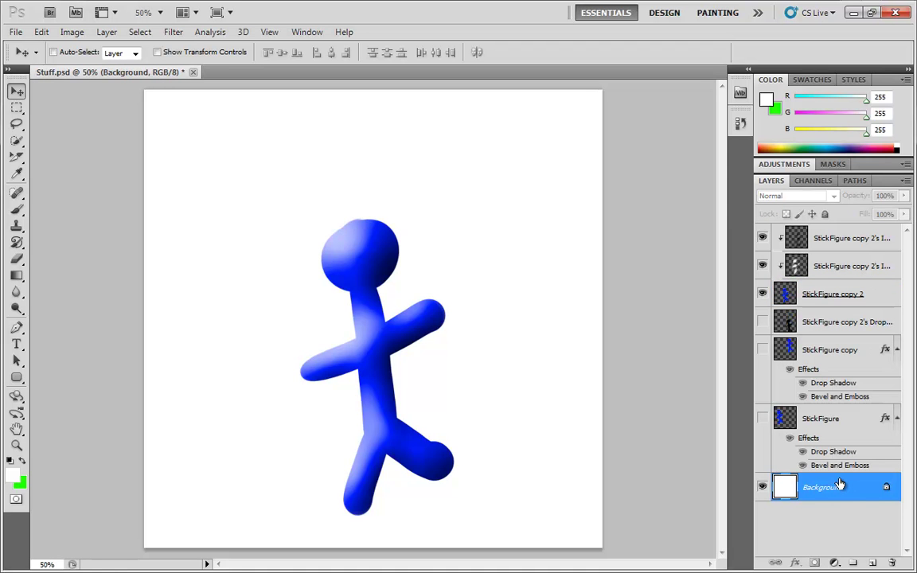
click(834, 564)
click(814, 263)
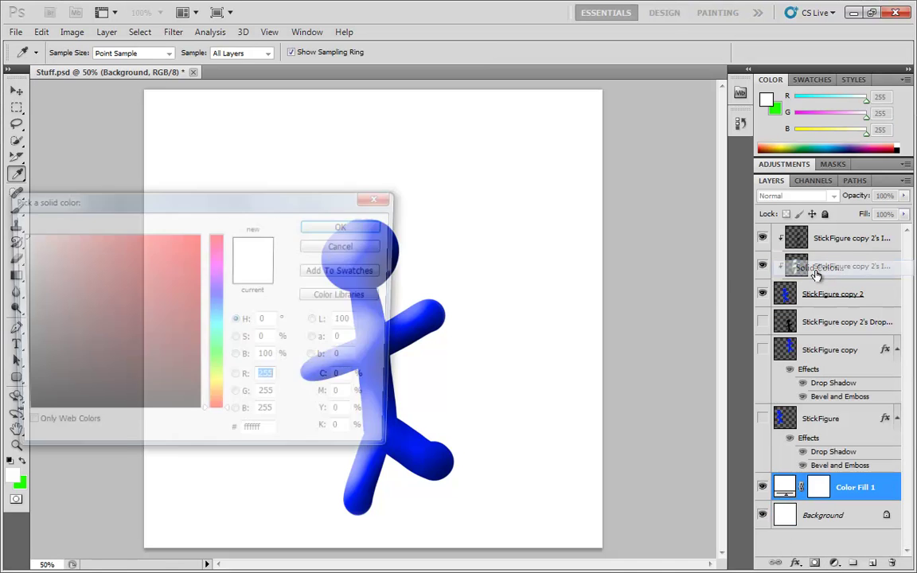
drag(88, 348, 16, 371)
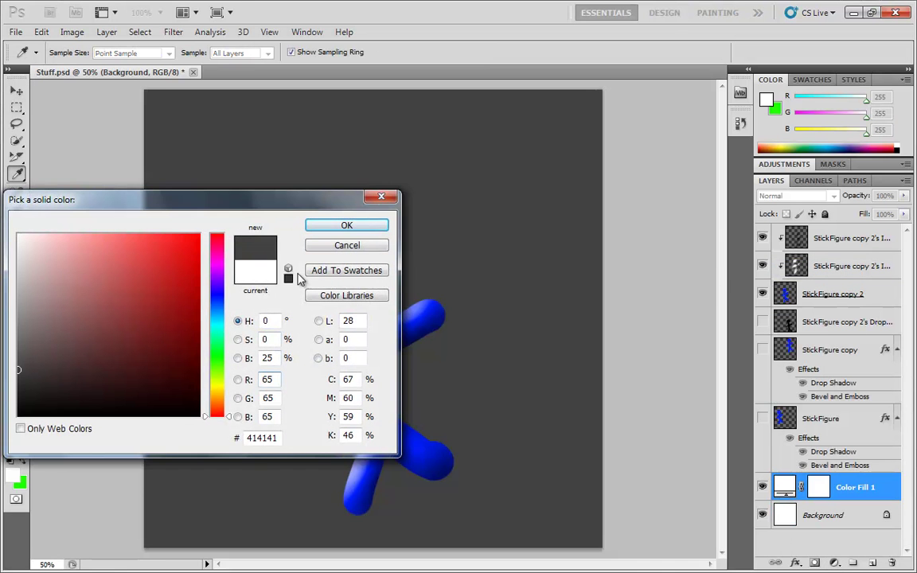
click(347, 225)
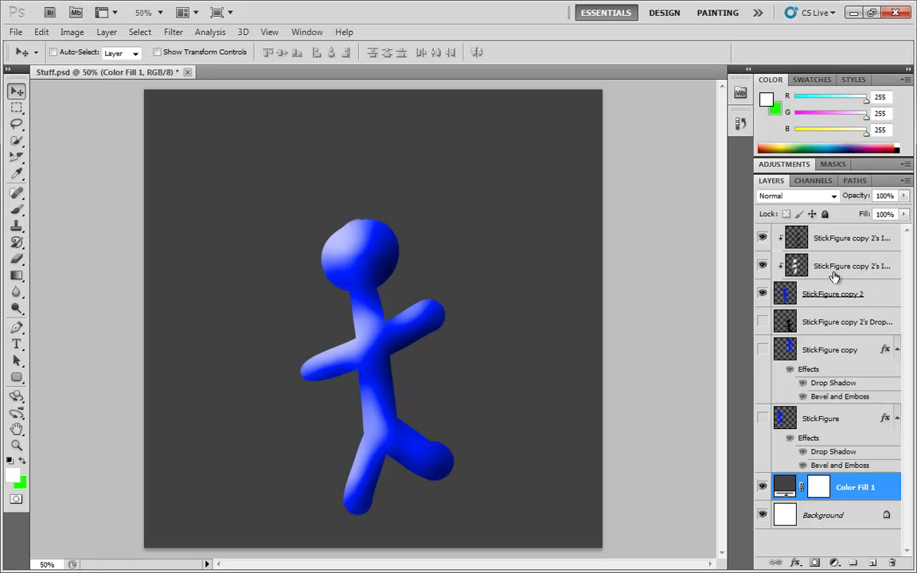
- Toggle the visibility of StickFigure copy 2 and its two clipped bevel layers to compare their contributions, leaving all three shown
click(786, 294)
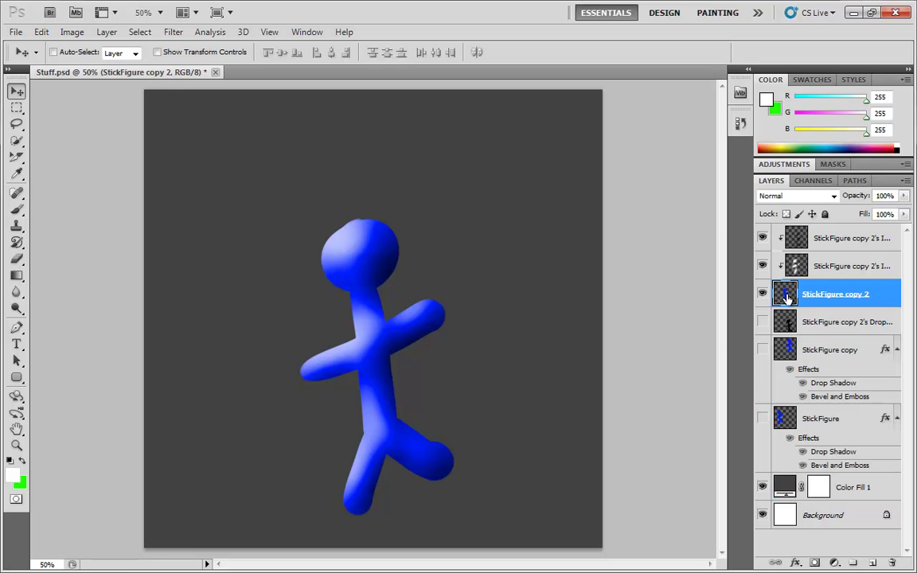
click(762, 294)
click(762, 294)
drag(764, 238, 764, 266)
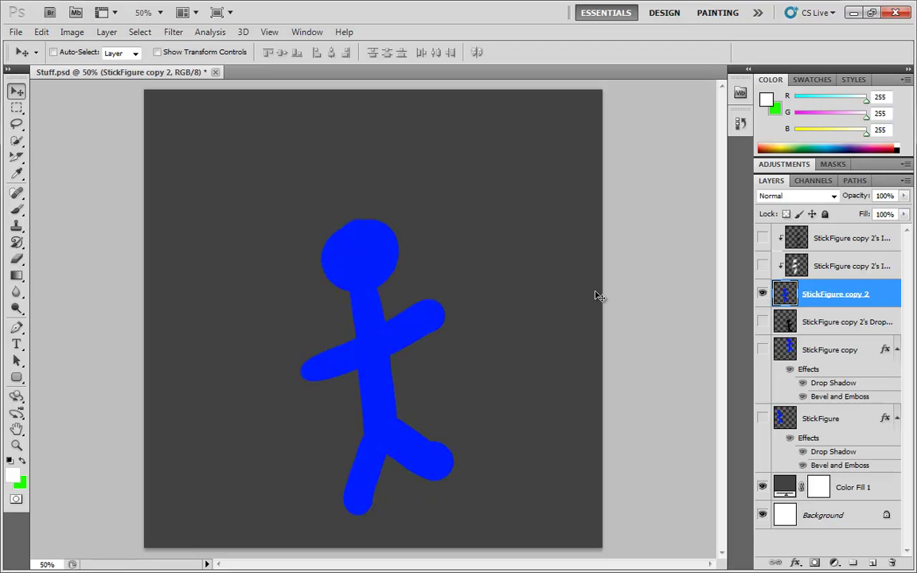
click(763, 266)
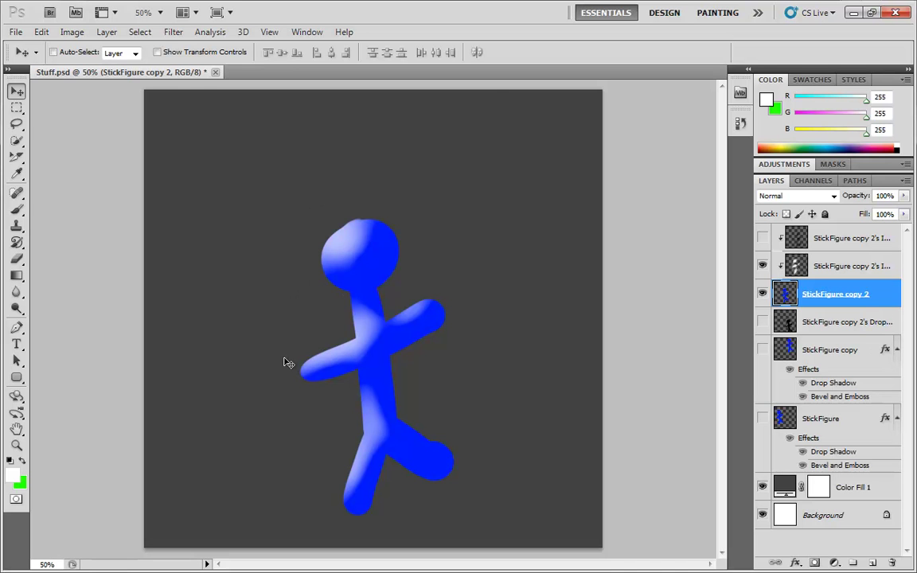
click(763, 239)
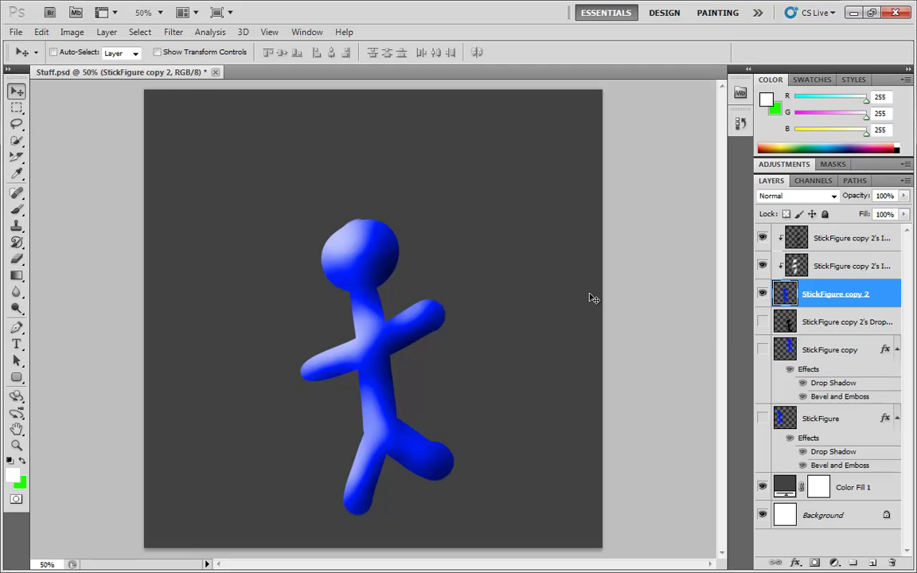
- Show StickFigure copy 2's separated drop shadow layer and select it
click(763, 323)
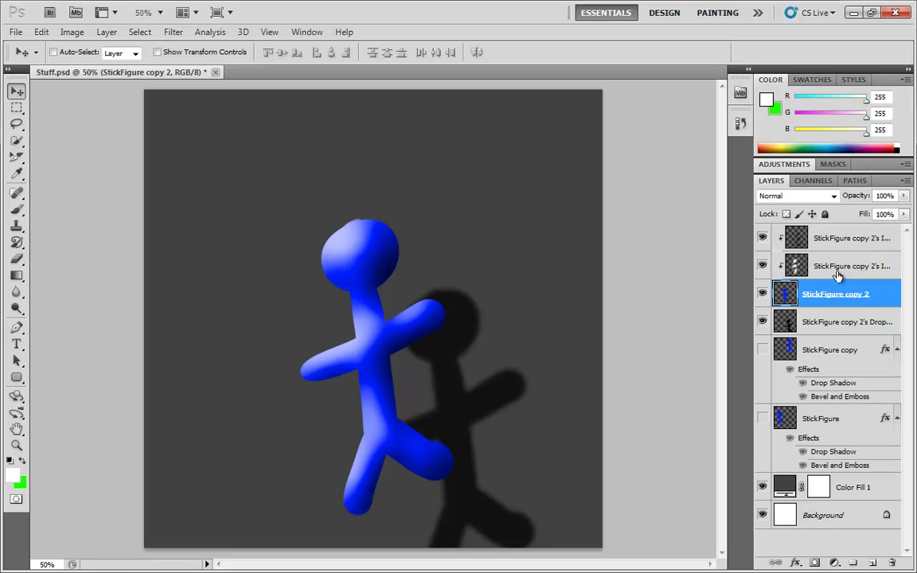
click(800, 321)
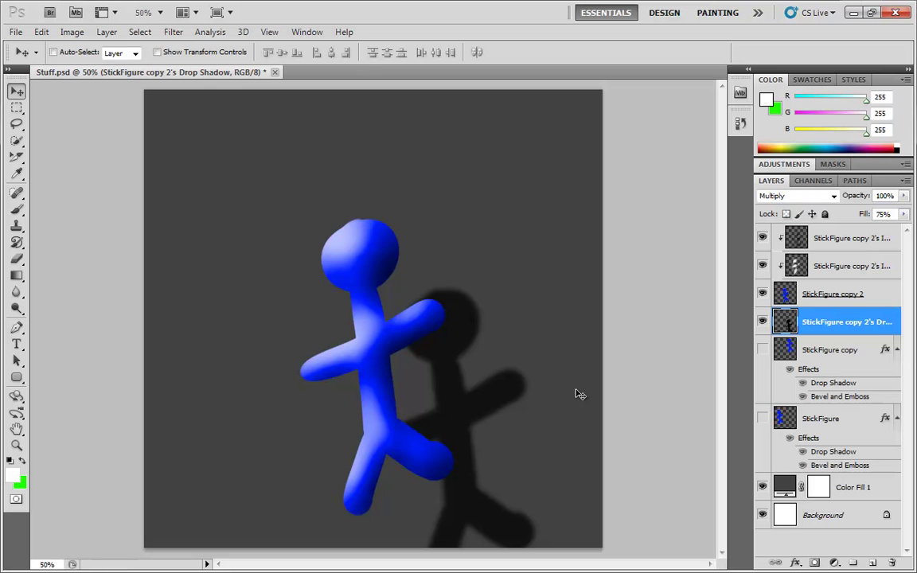
- Try erasing part of StickFigure copy 2's separated drop shadow near its torso, and undo the erasure
key(e)
drag(476, 401, 461, 385)
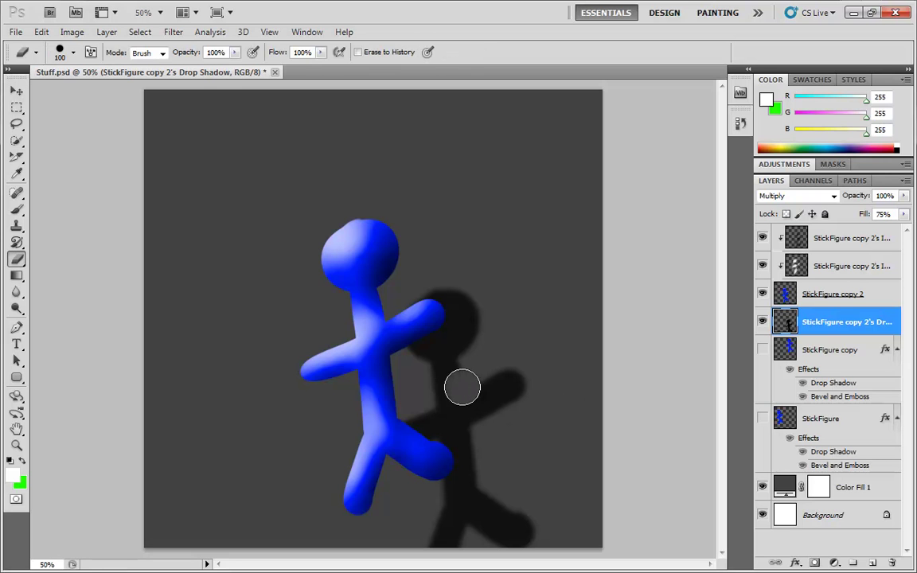
key(ctrl+z)
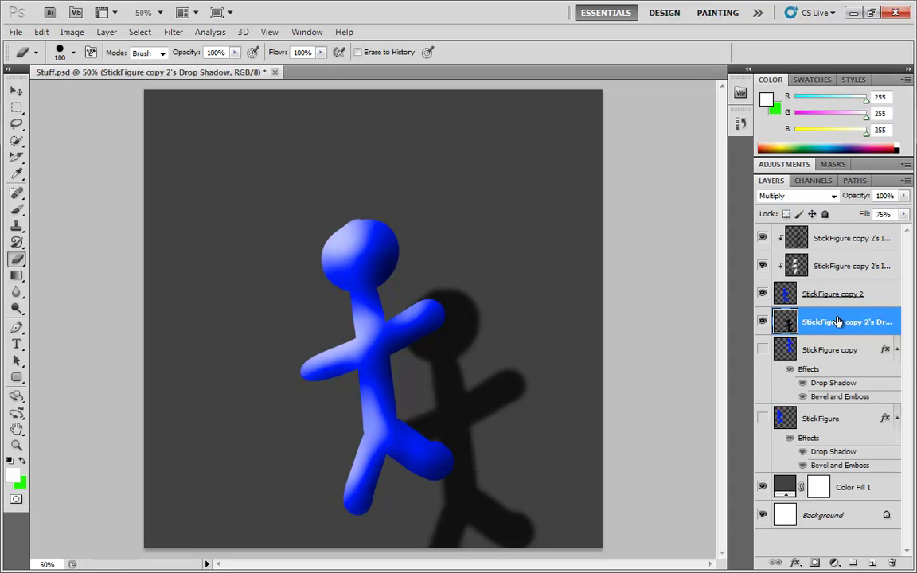
- Group StickFigure copy 2 with its drop shadow and two bevel layers, and name the group StickFigureLayerEffectBroken
shift+click(852, 238)
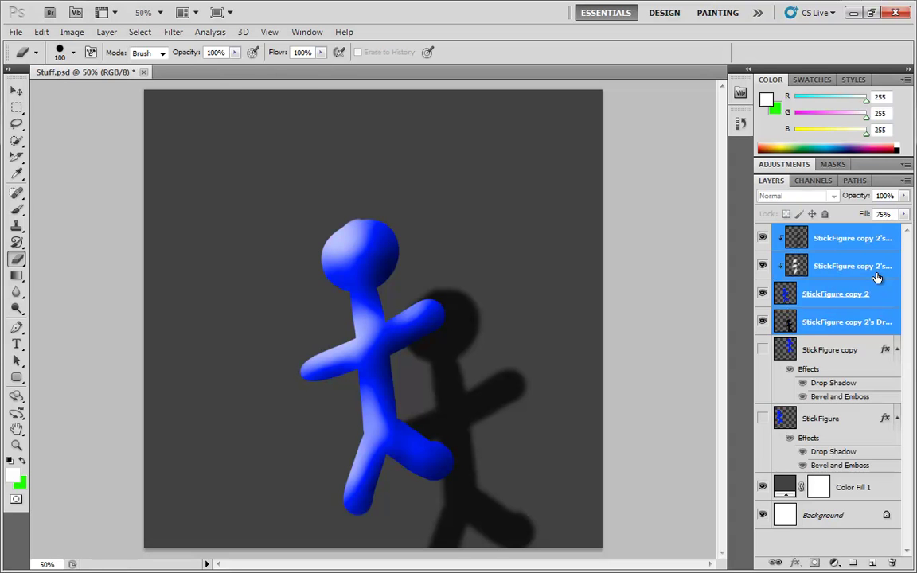
drag(823, 325, 852, 561)
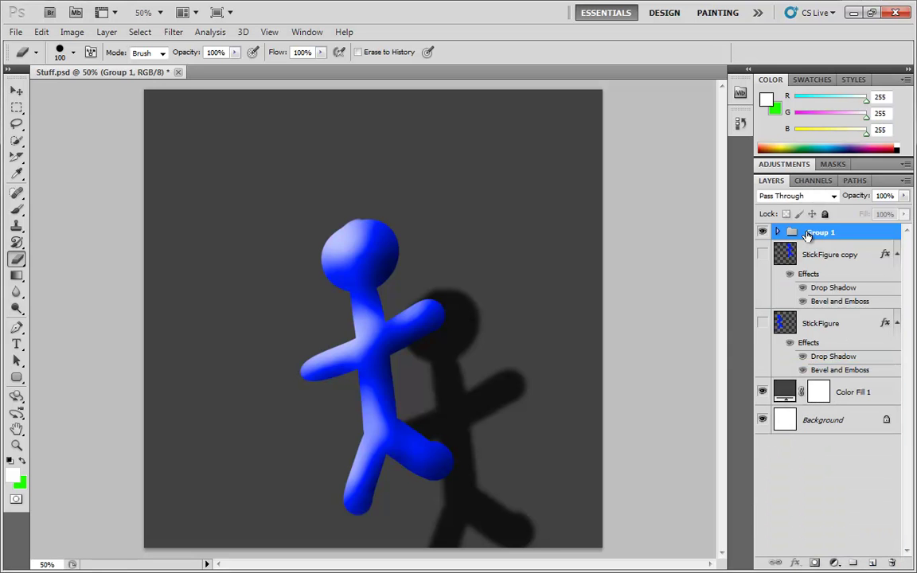
double_click(815, 232)
text(StickFigureLayerEffec)
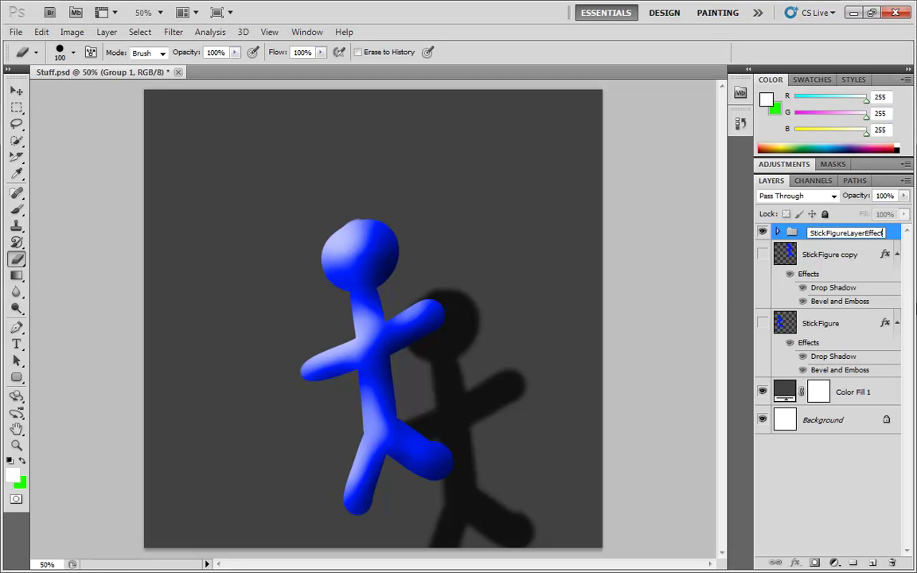
text(tBroken)
key(Return)
- Release the two inner bevel layers in the StickFigureLayerEffectBroken group from their clipping to StickFigure copy 2
click(778, 231)
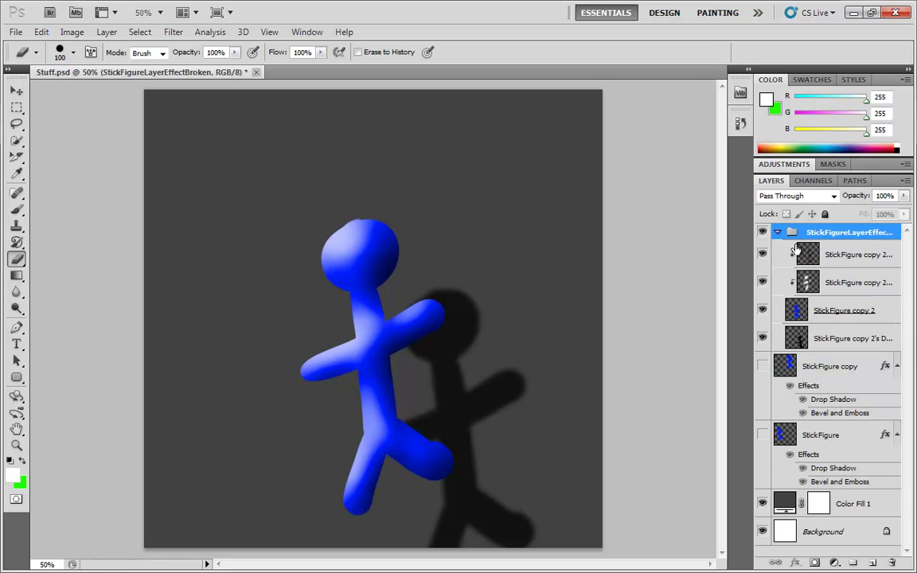
alt+click(842, 295)
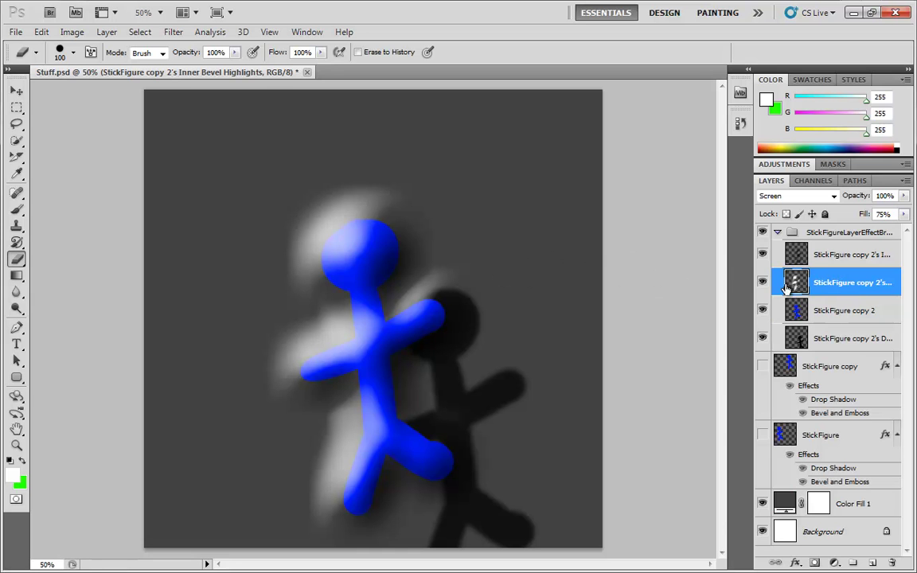
click(17, 91)
mouse_move(334, 304)
mouse_down()
mouse_move(291, 283)
mouse_move(234, 206)
mouse_move(337, 313)
mouse_move(317, 308)
mouse_move(337, 310)
mouse_move(334, 300)
mouse_up()
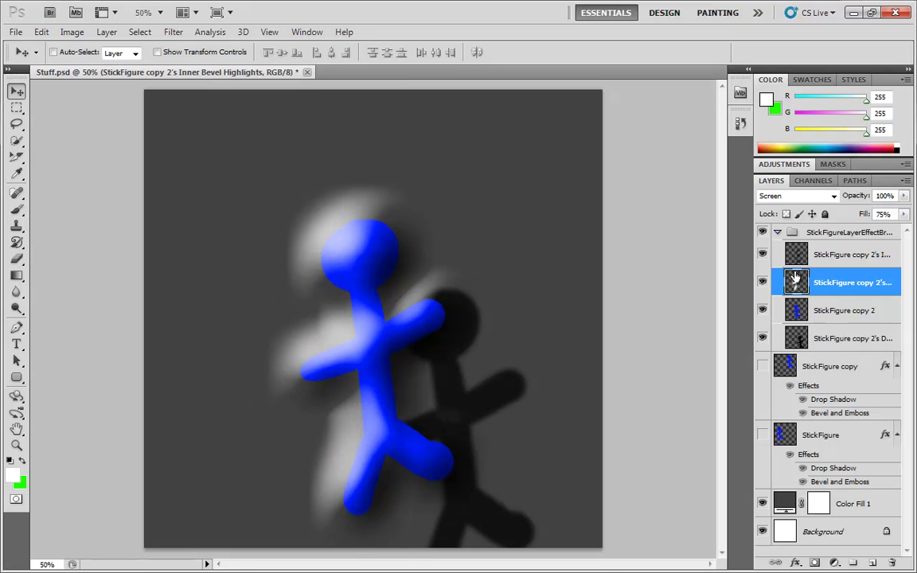
click(780, 232)
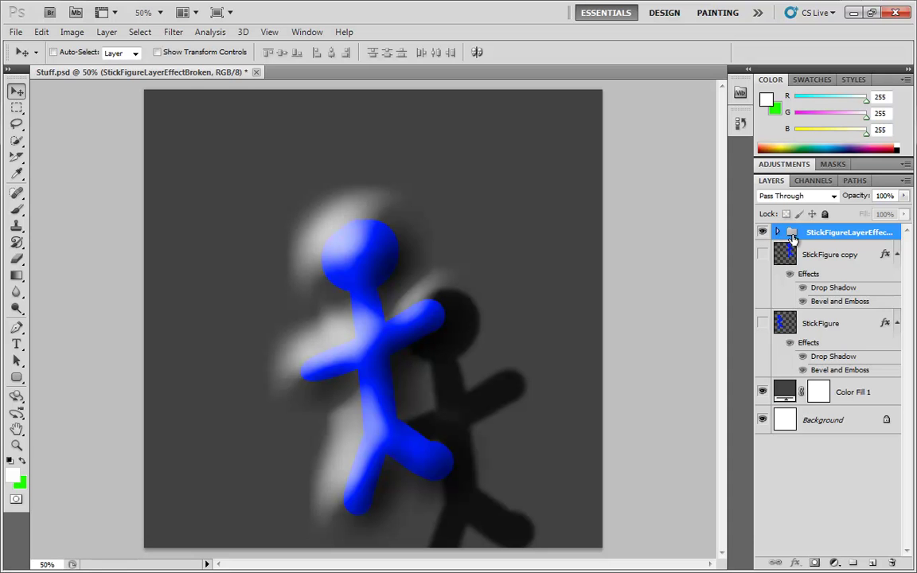
click(780, 232)
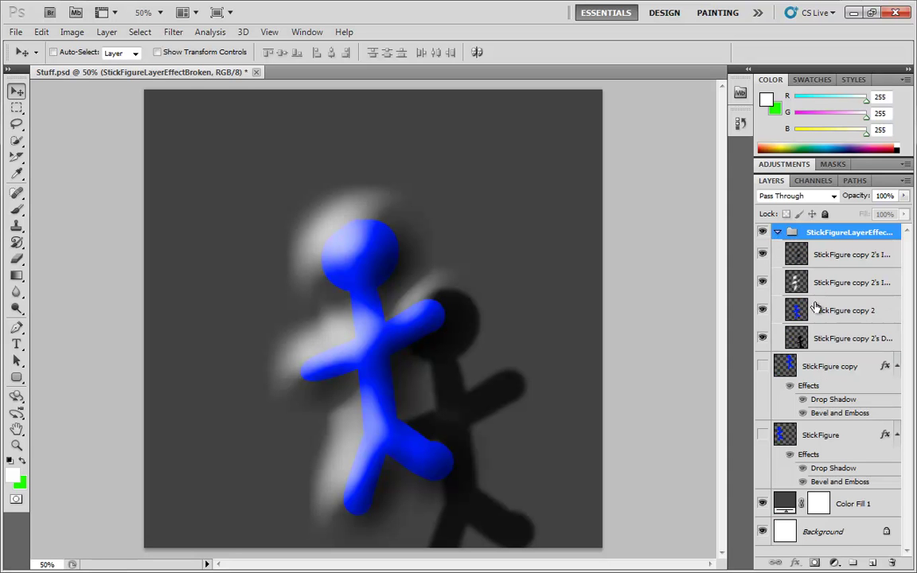
- Clip both inner bevel layers to StickFigure copy 2 again, and collapse the StickFigureLayerEffectBroken group
alt+click(839, 294)
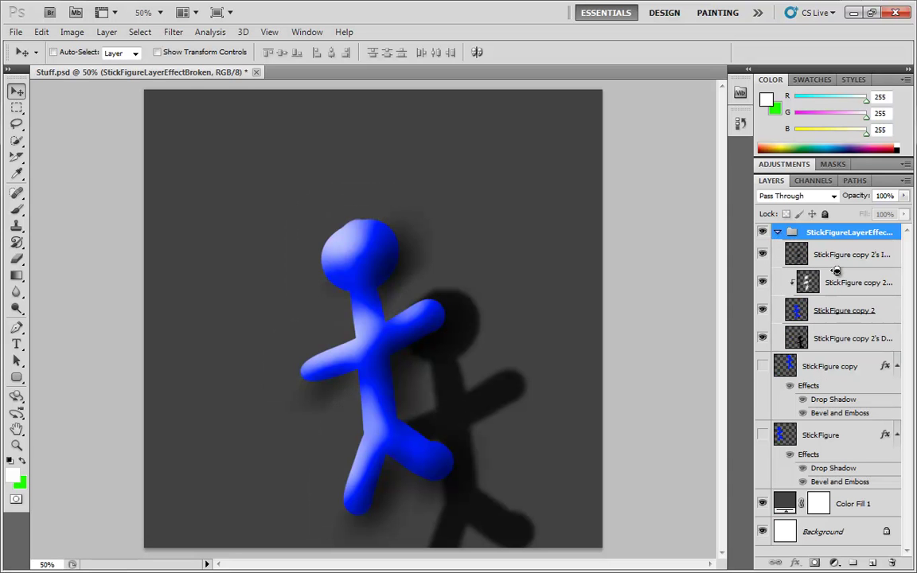
alt+click(838, 267)
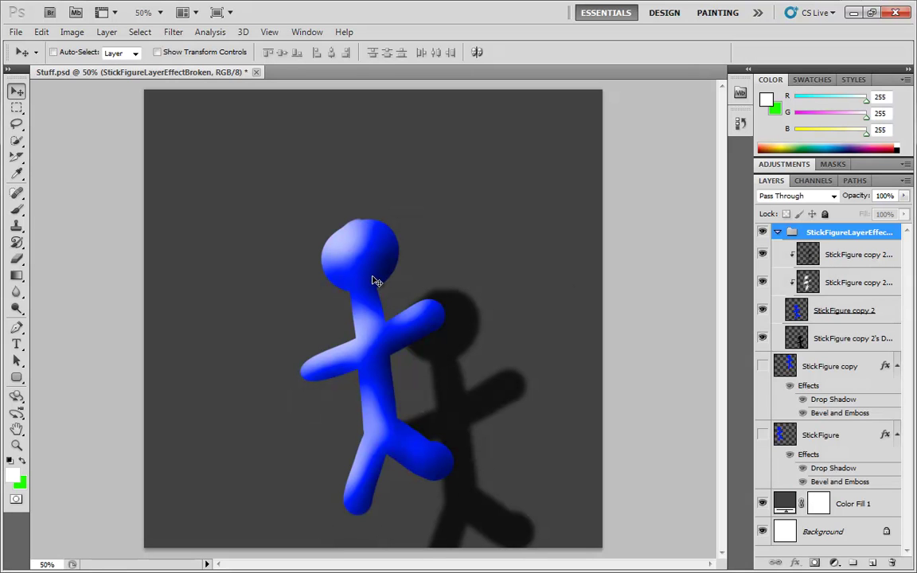
click(776, 232)
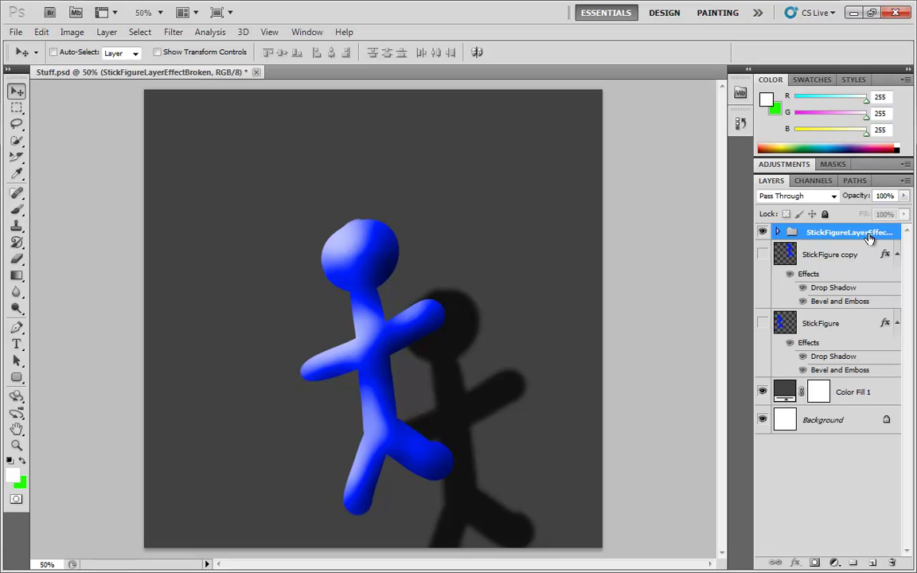
click(68, 34)
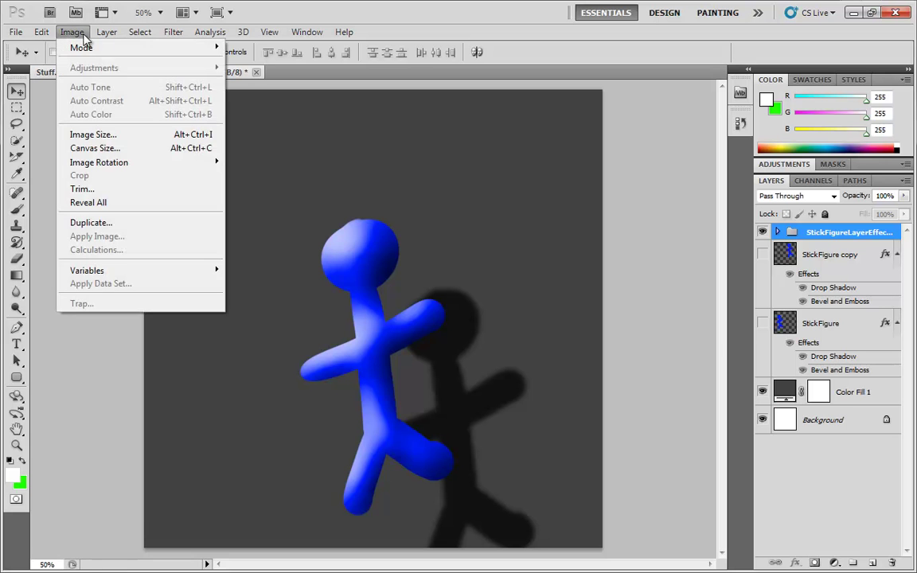
mouse_move(104, 35)
mouse_move(116, 108)
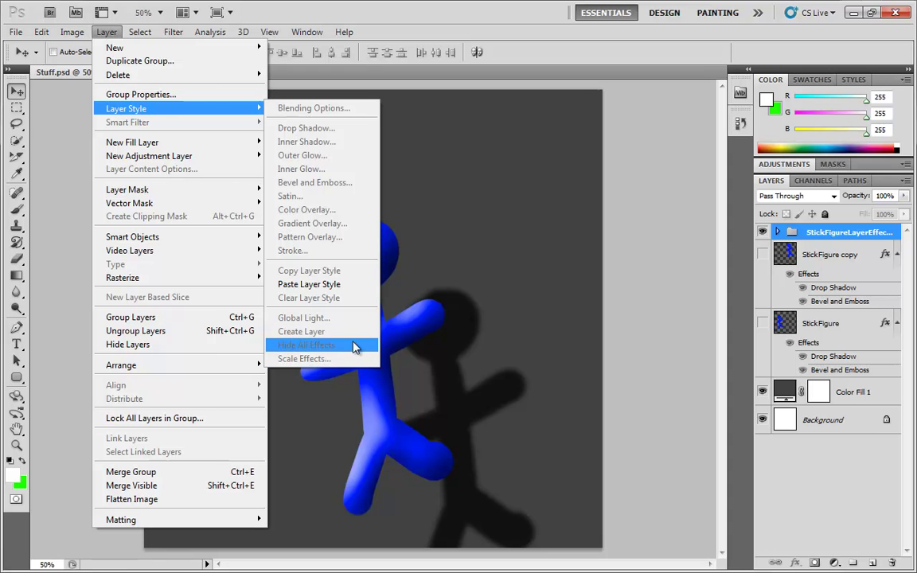
click(603, 311)
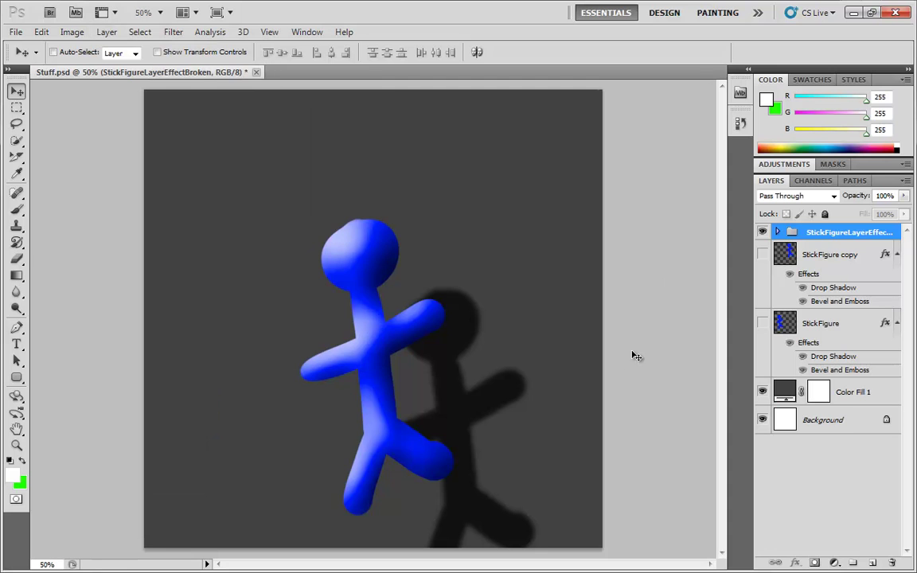